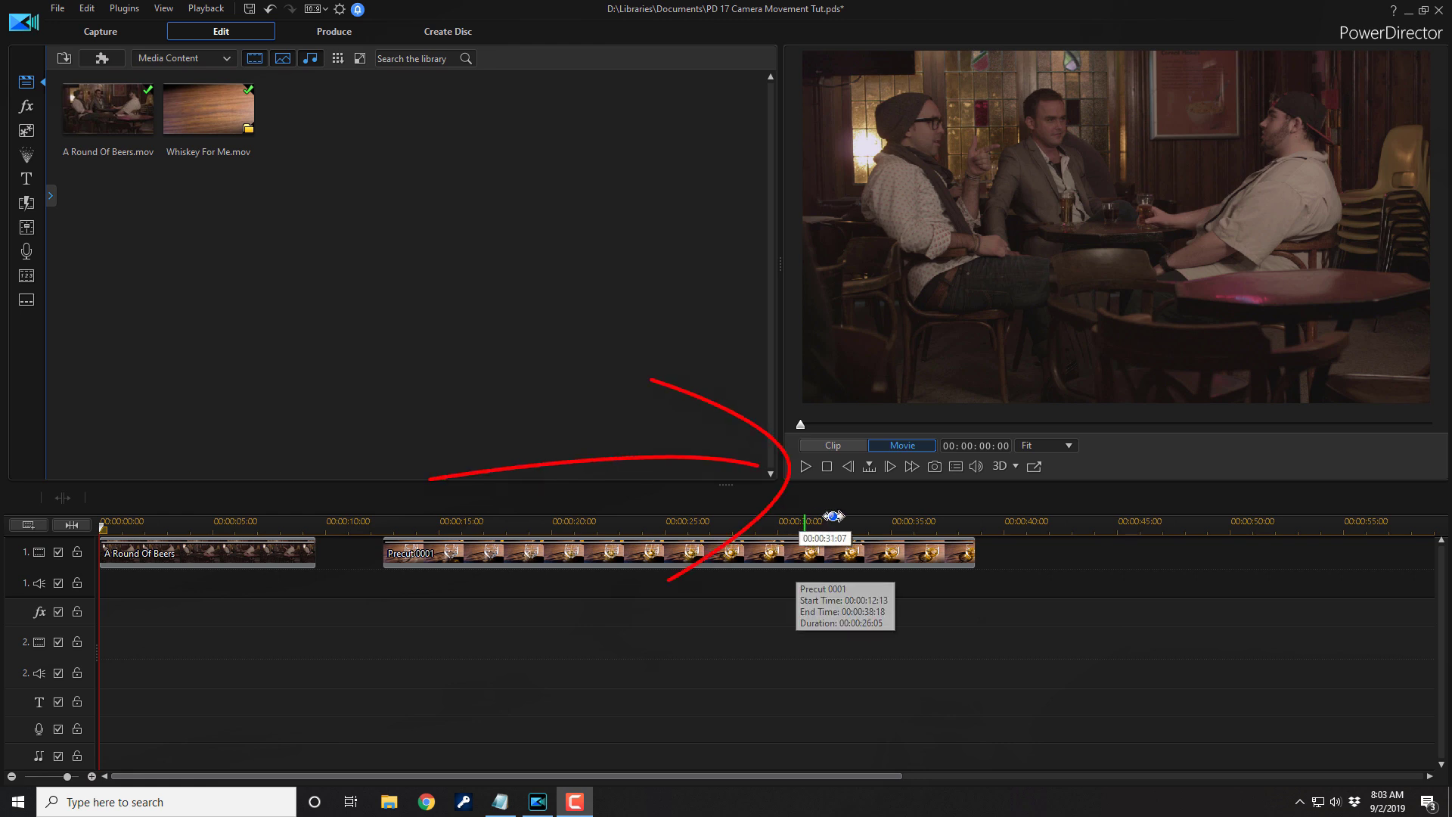
Preview the project and the Precut0001 whiskey clip, then return the playhead to the start.
left_click(807, 468)
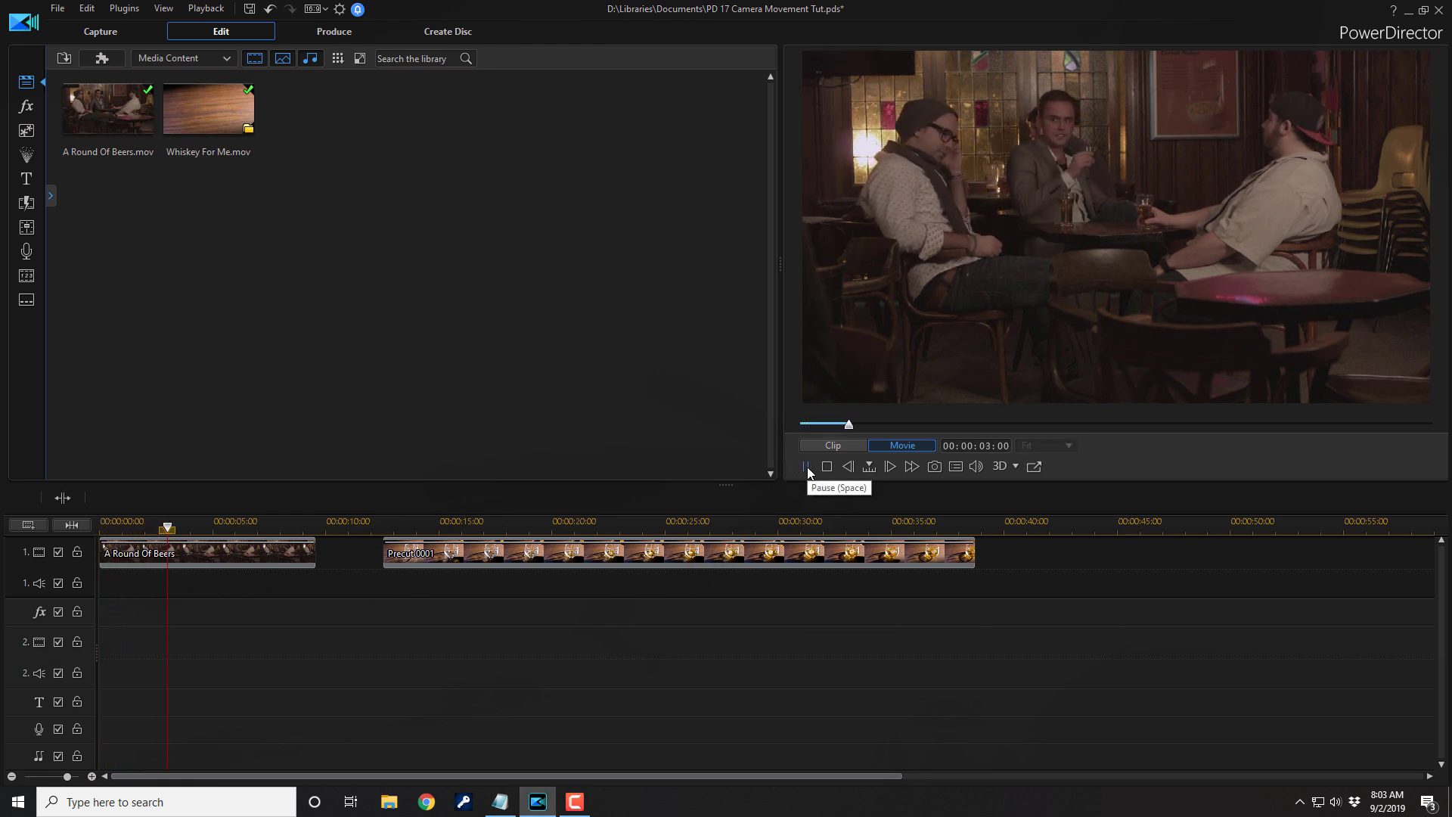
left_click(807, 466)
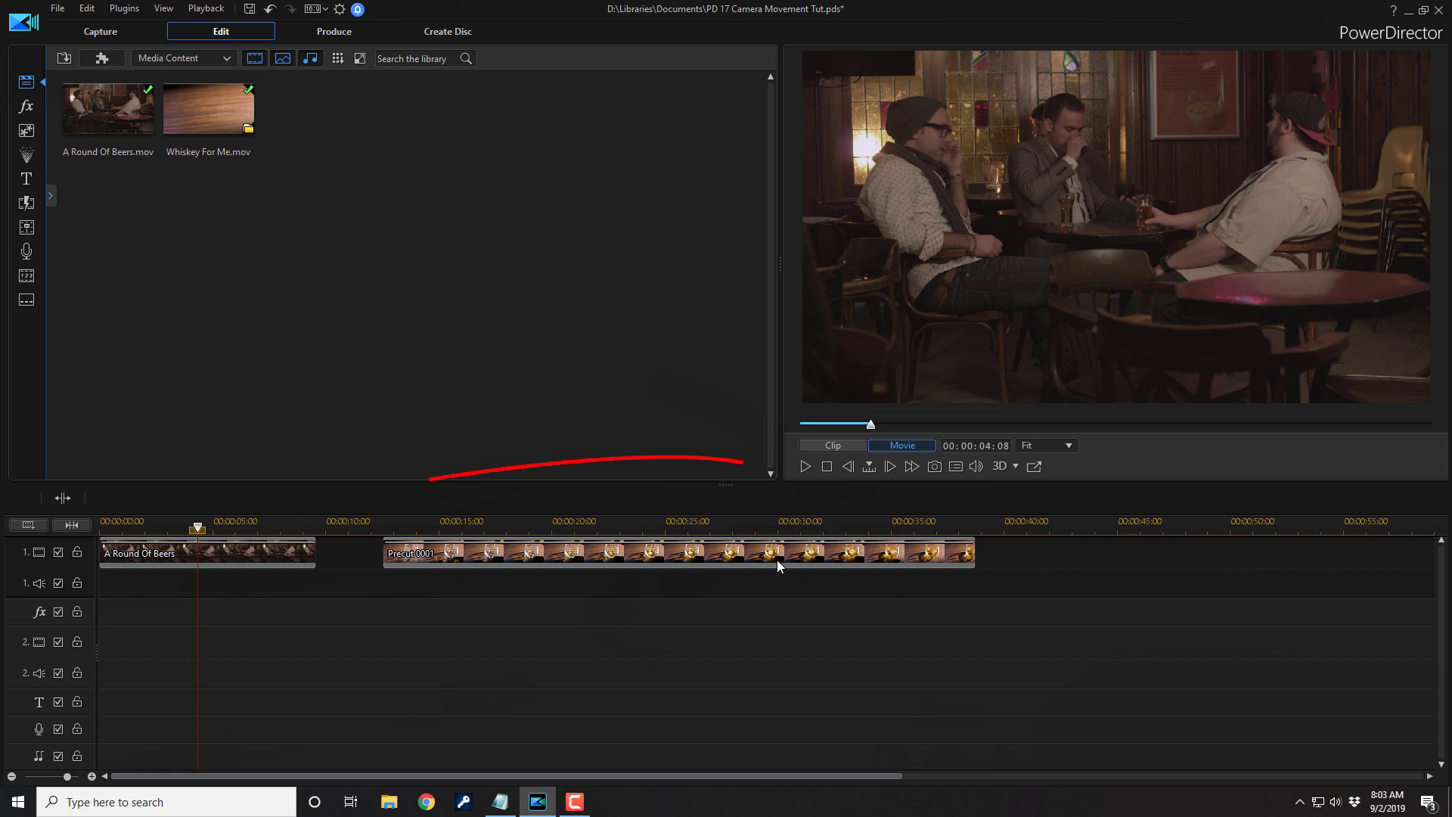
left_click(778, 556)
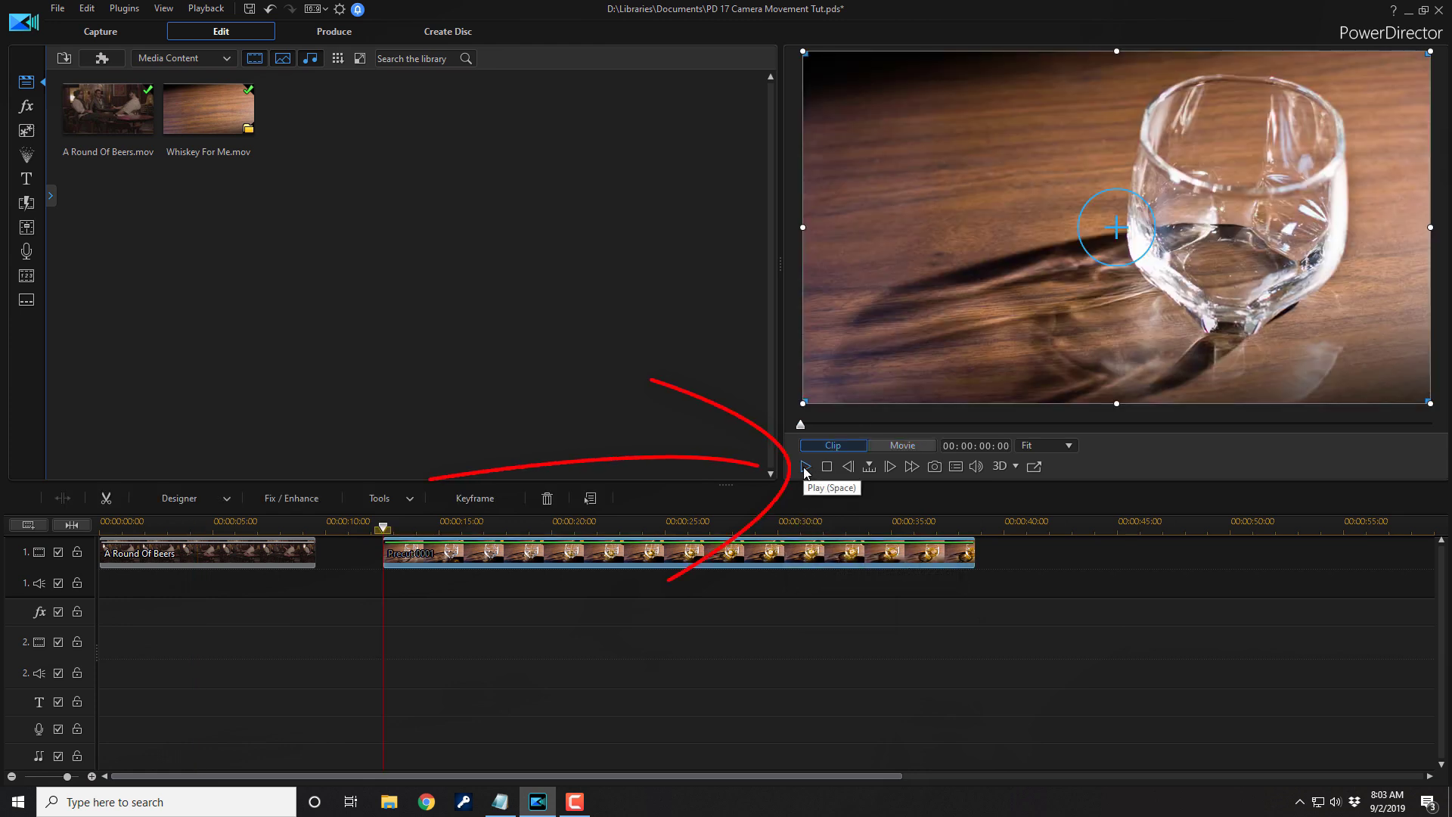
left_click(805, 466)
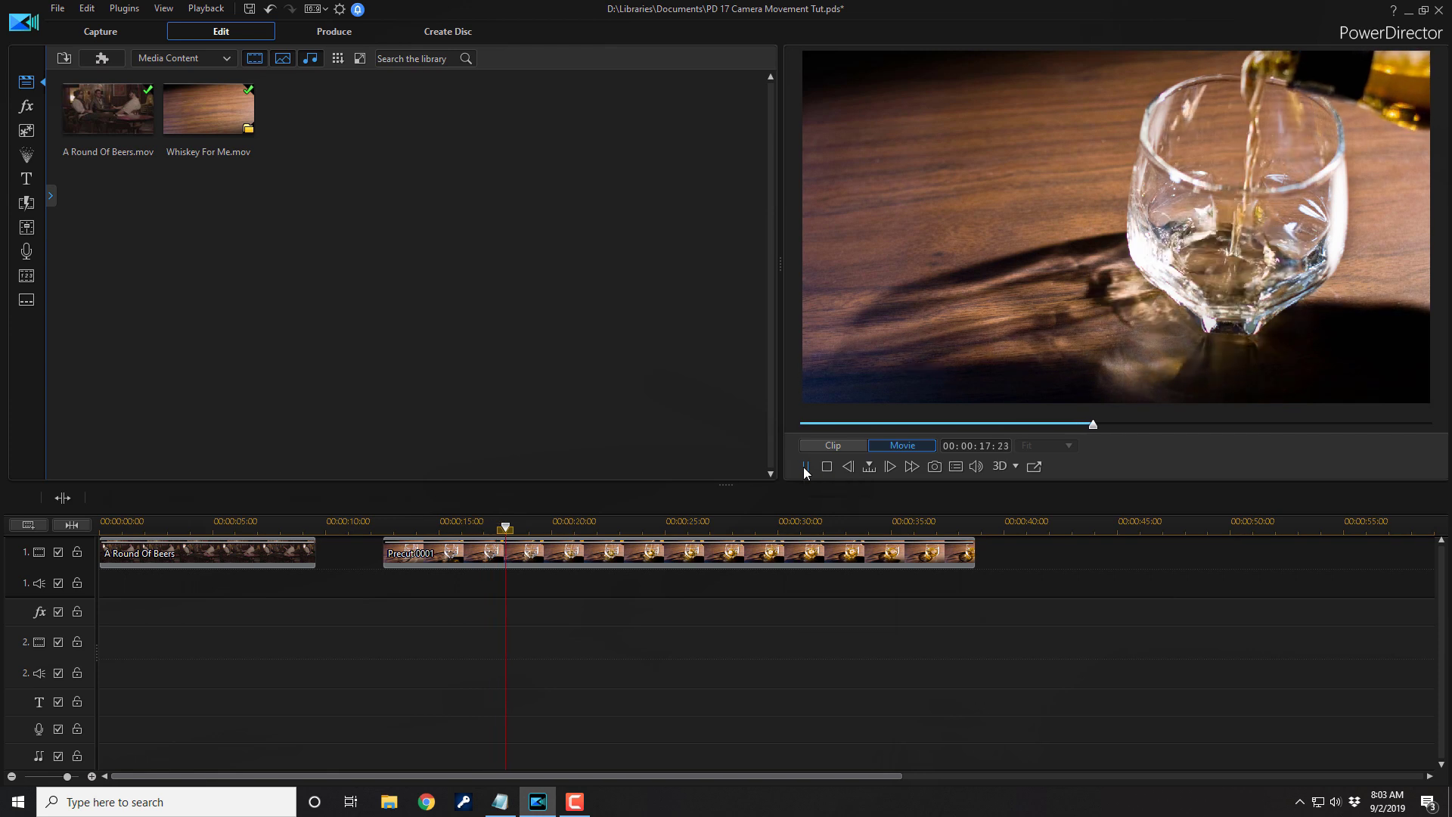
left_click(803, 466)
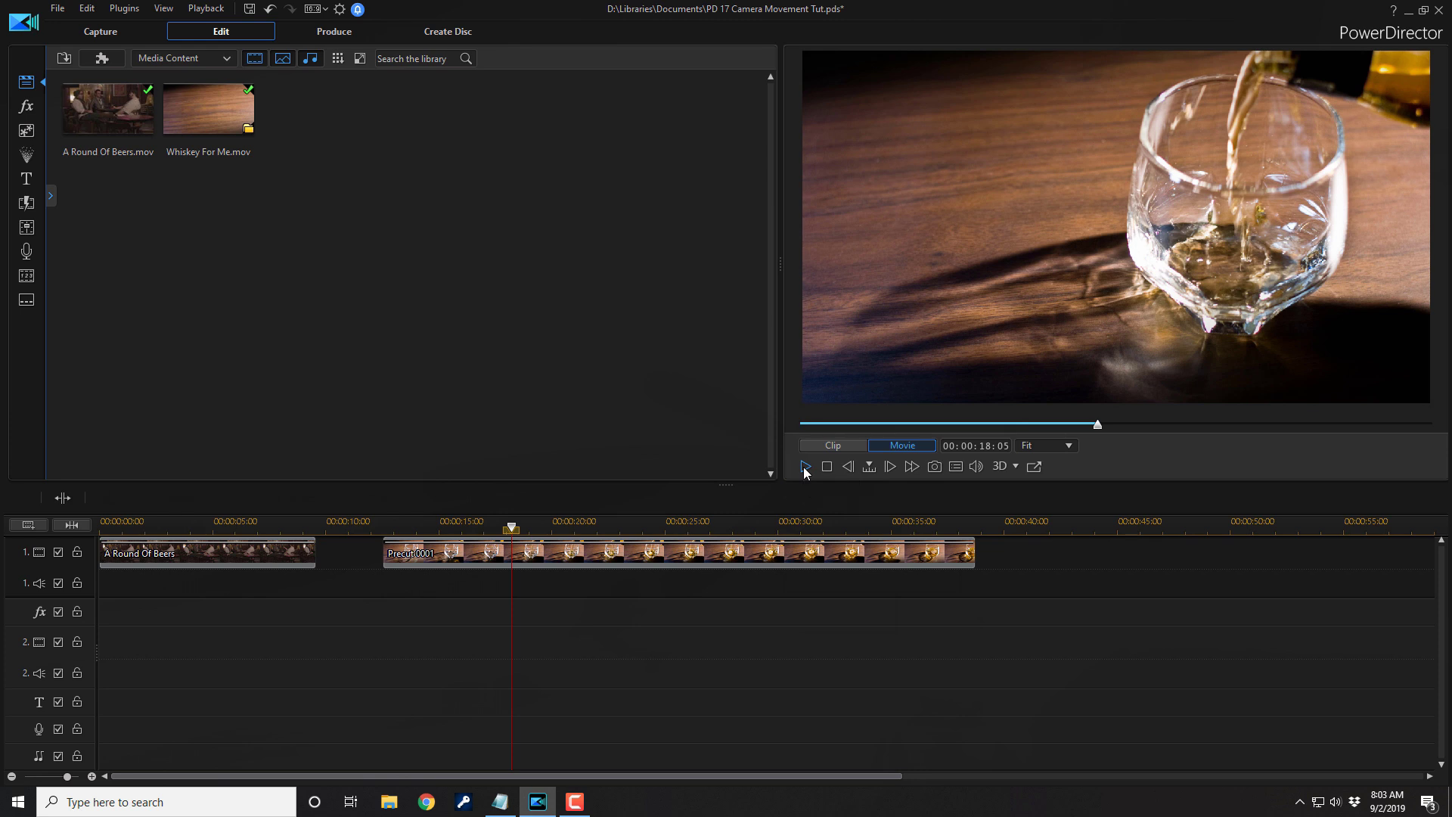
key("Home")
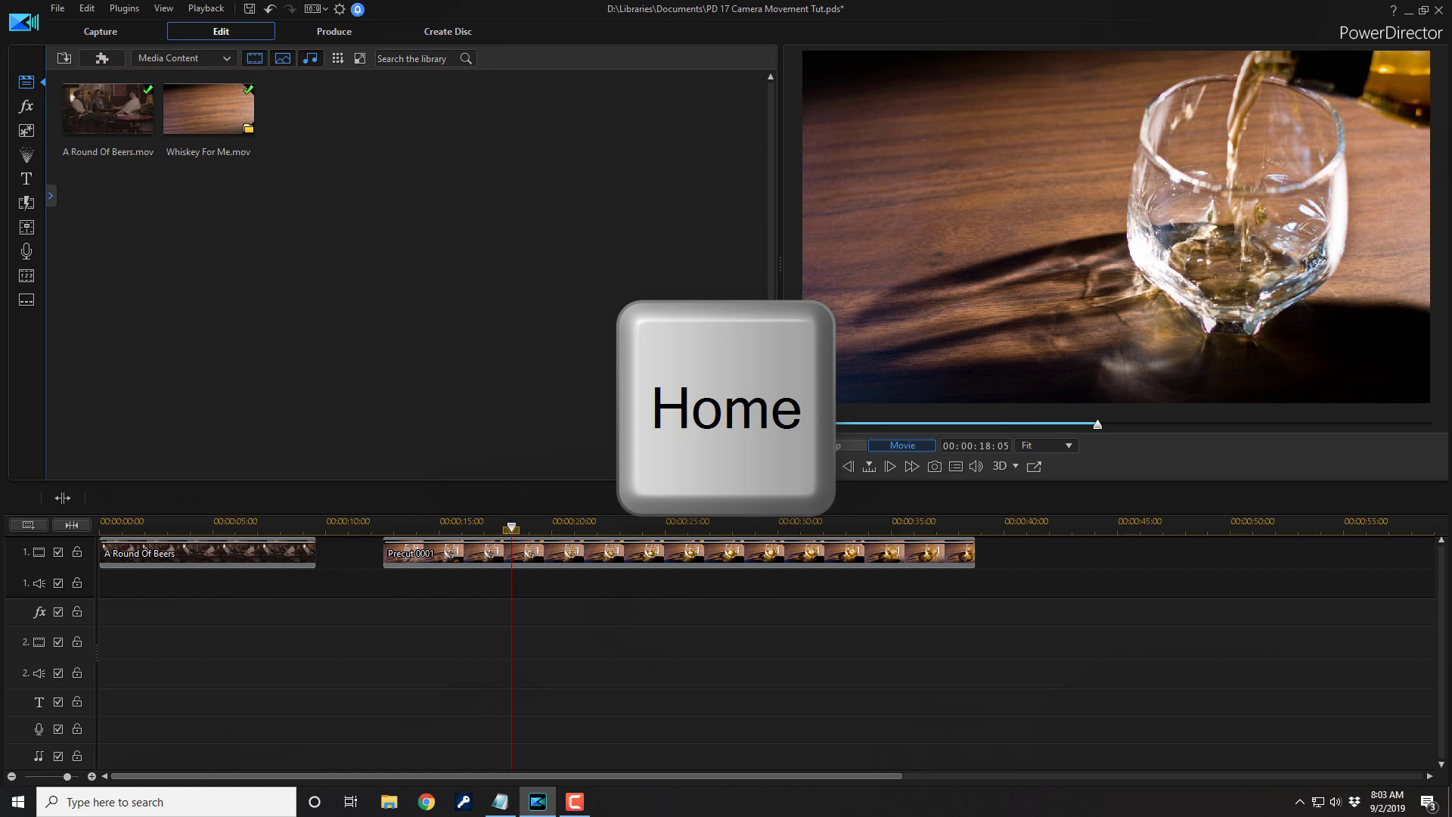
key("Home")
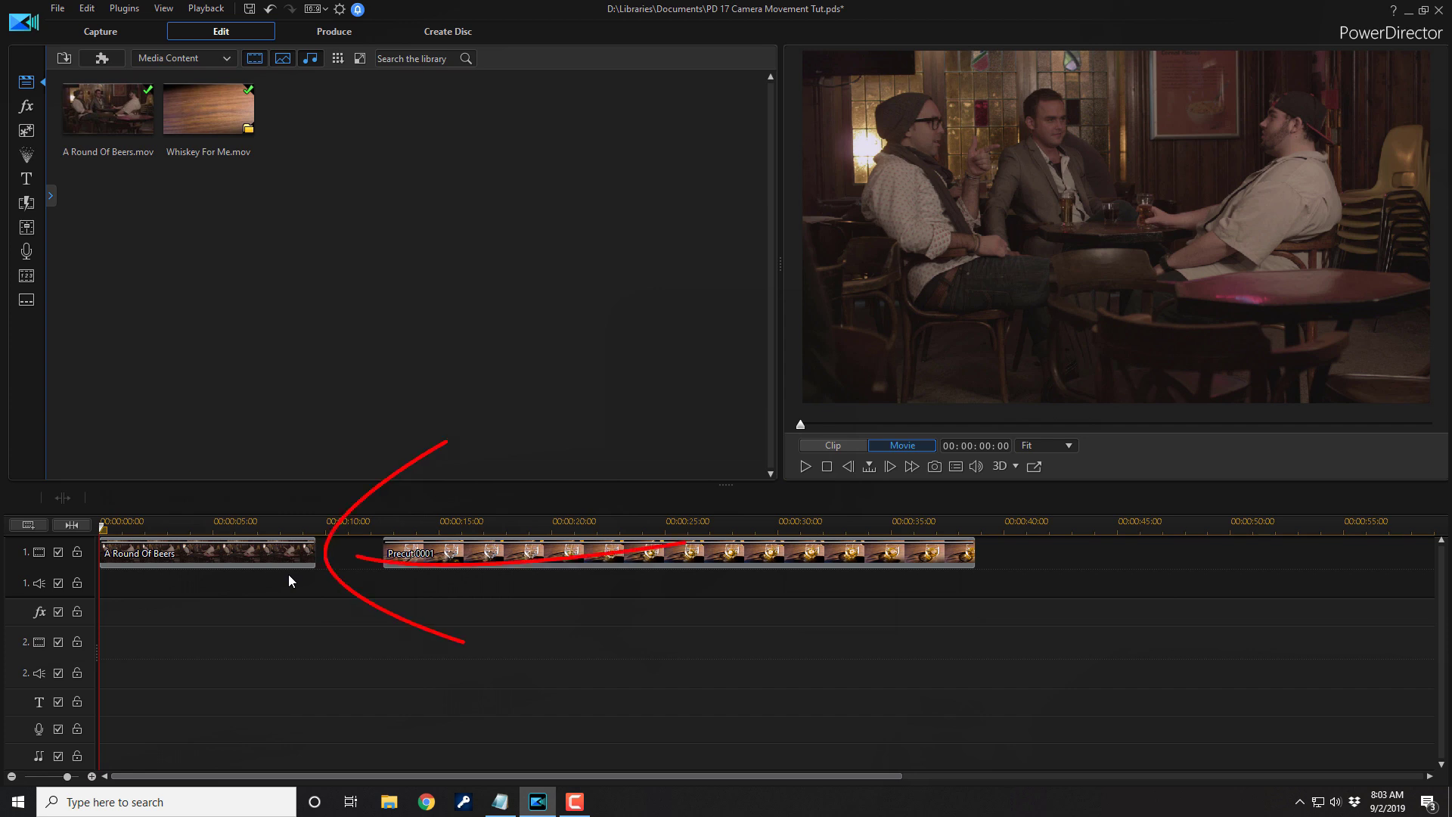
Open the A Round Of Beers clip in PiP Designer with TV Safe Zone set to On.
left_click(227, 555)
key("F2")
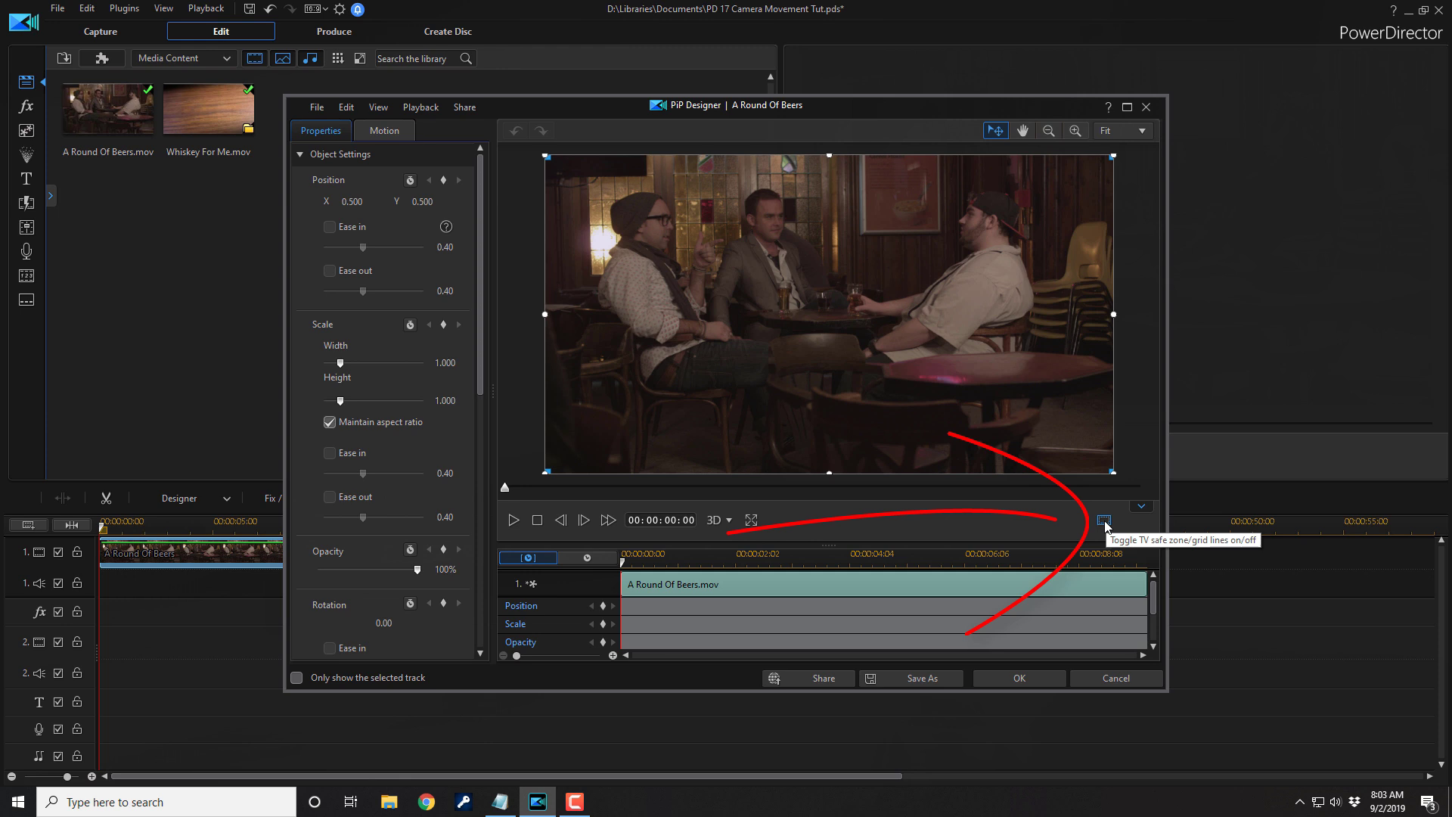
left_click(1104, 522)
mouse_move(1149, 553)
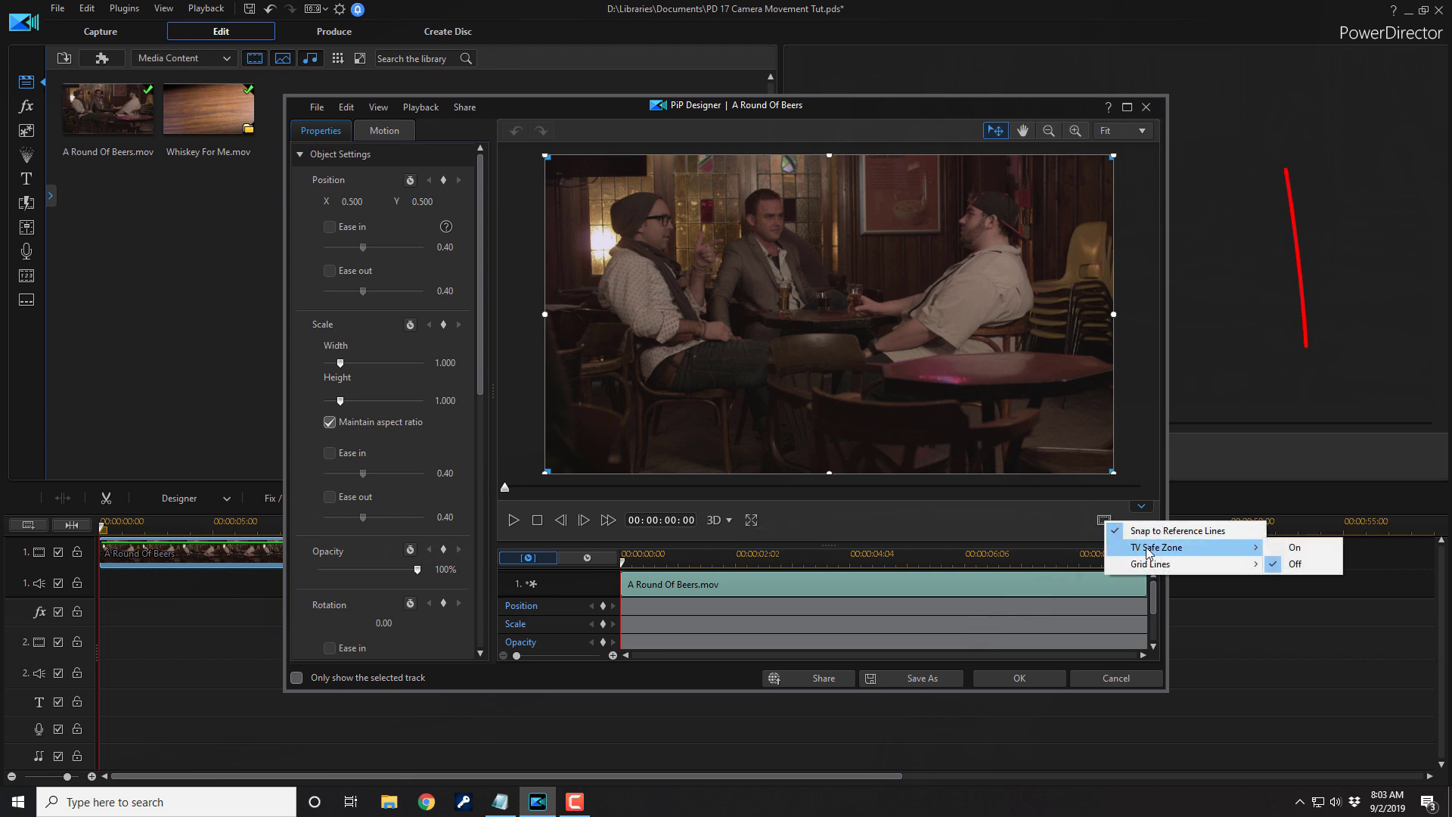
left_click(1296, 548)
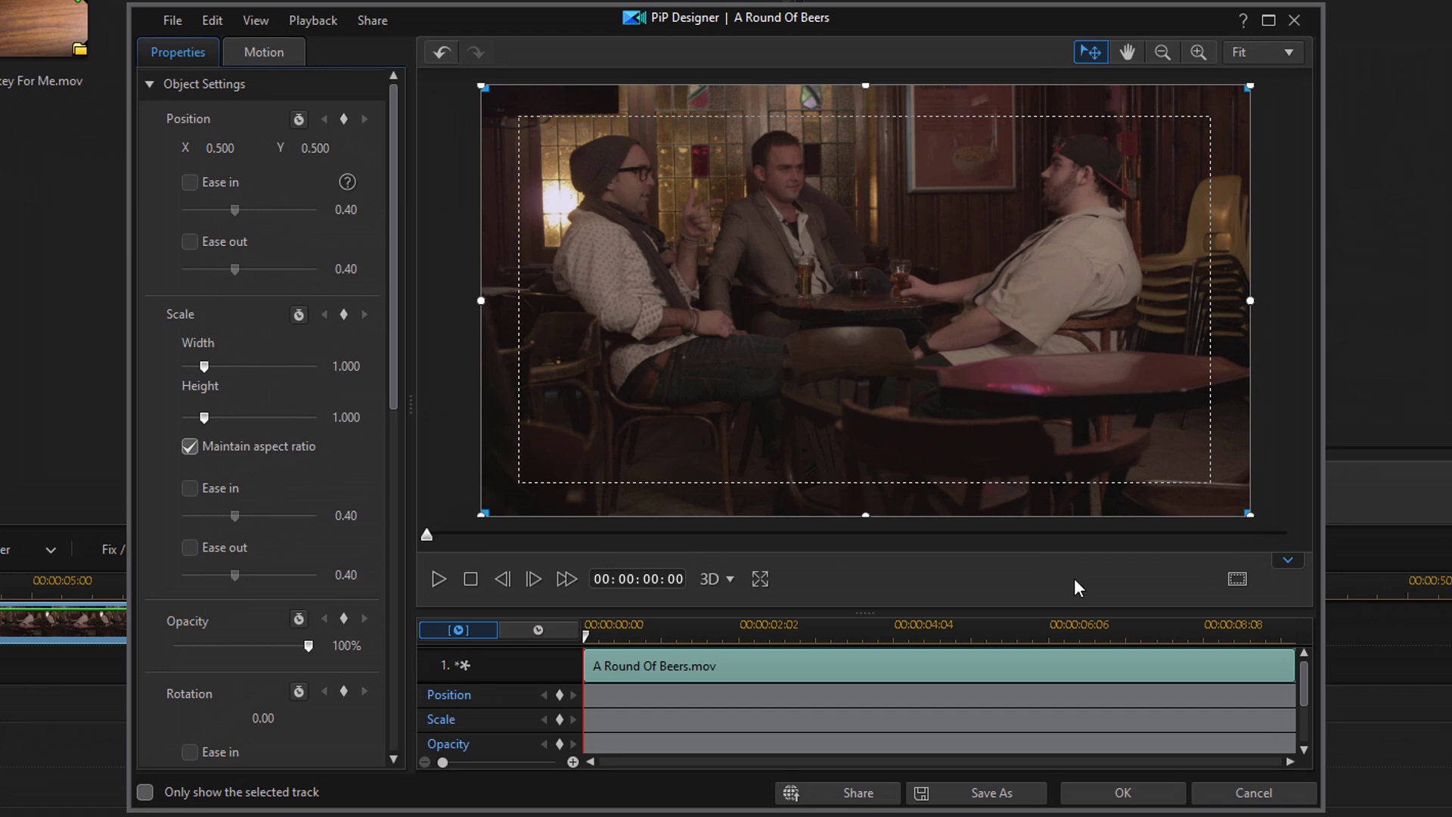
Zoom the designer preview out to 51% and enlarge the bar-scene clip proportionally to 1.897 scale.
left_click(1161, 53)
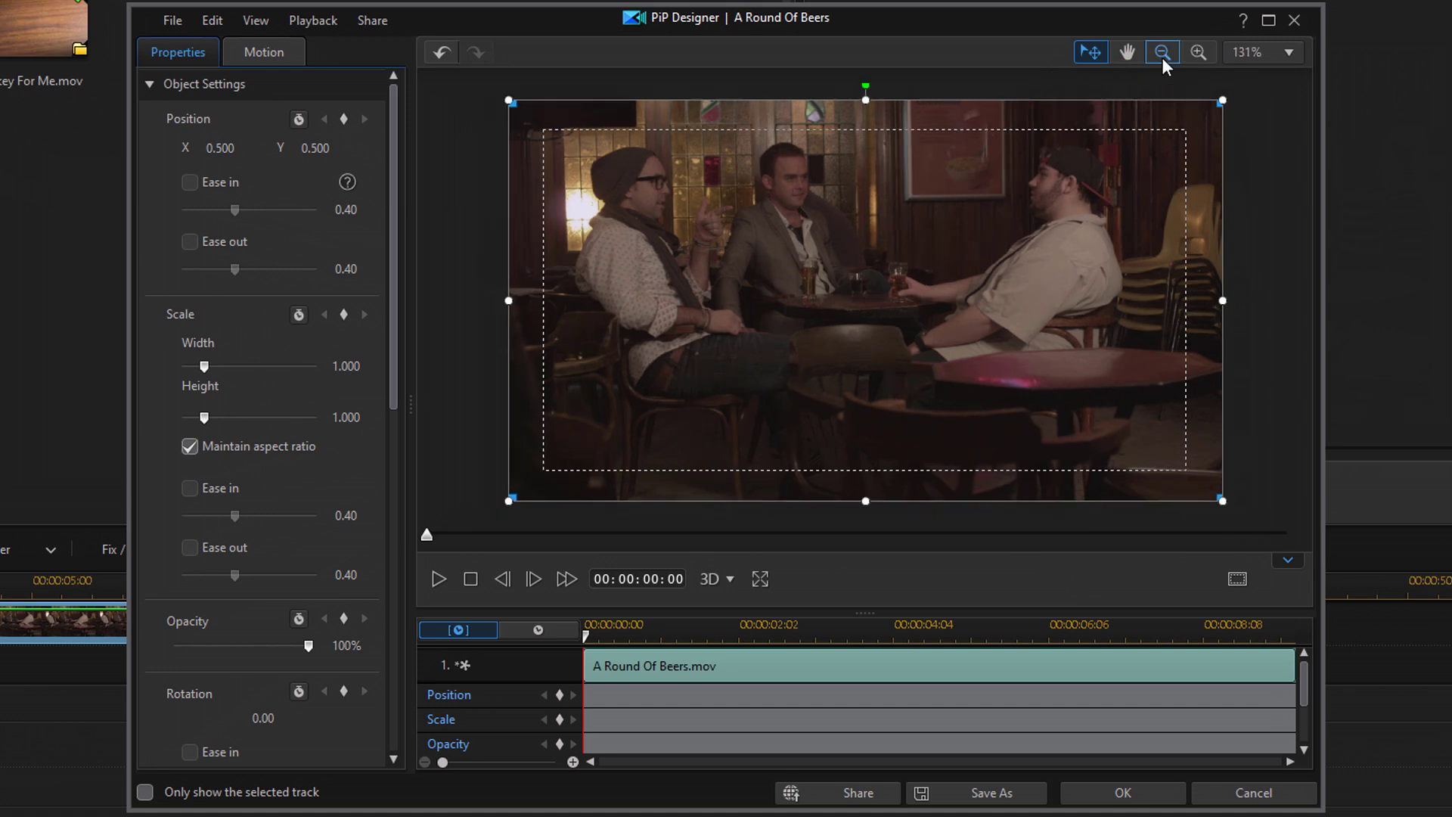
left_click(1162, 53)
left_click(1162, 53)
left_click(1162, 53)
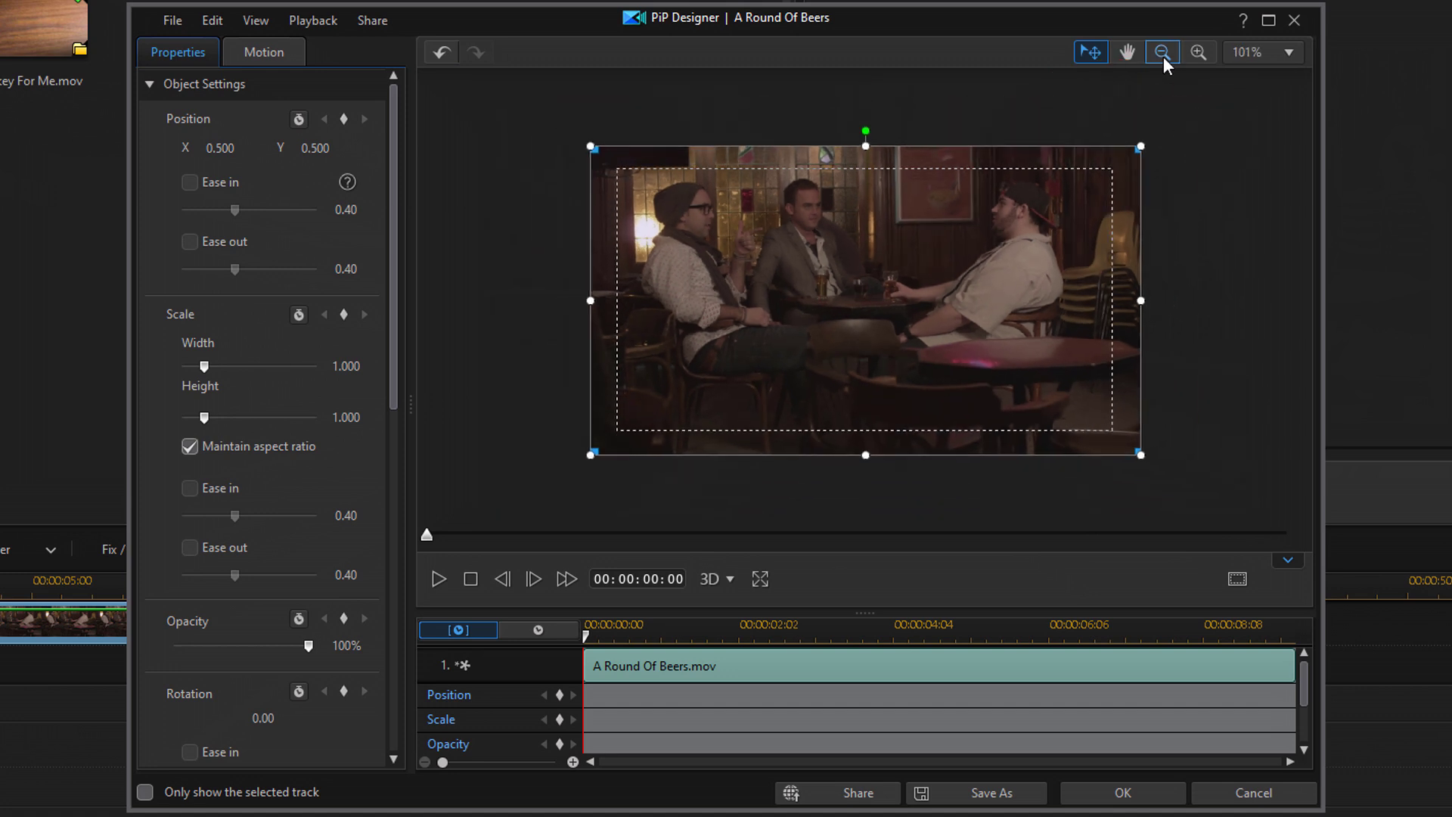
left_click(1162, 53)
left_click(1162, 53)
left_click(1164, 56)
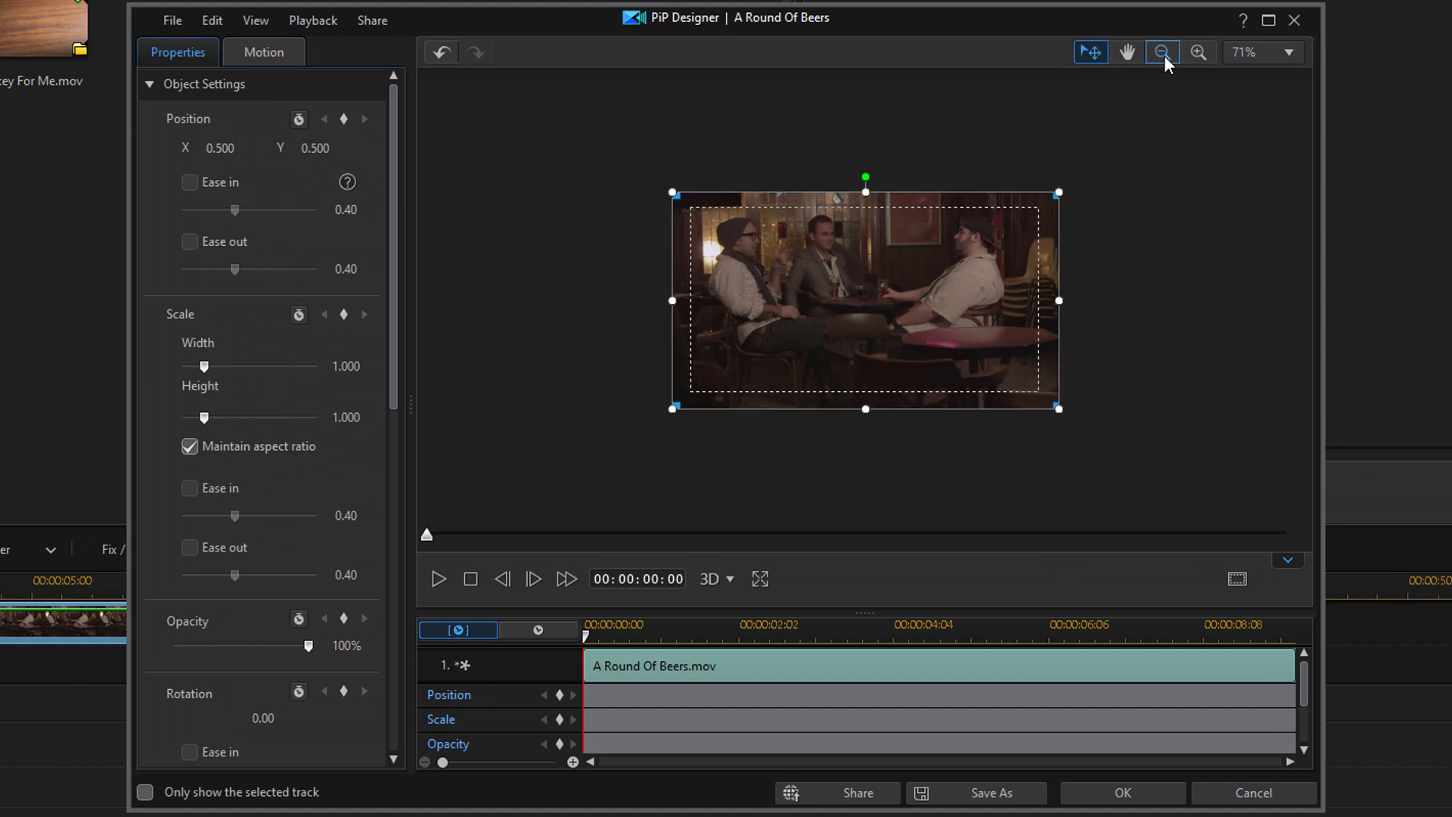
left_click(1164, 56)
left_click(1164, 56)
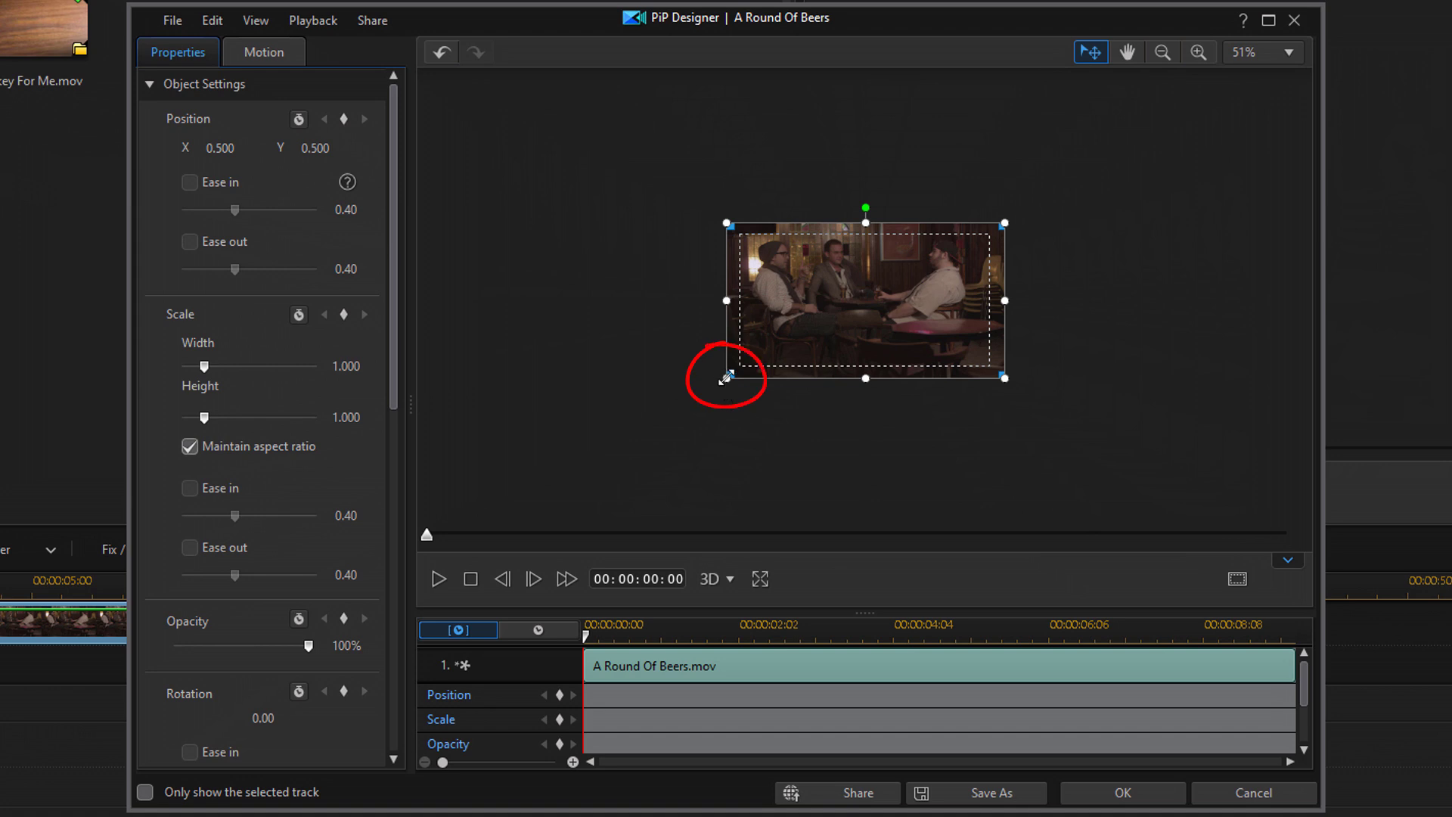
left_click_drag(725, 378, 476, 454)
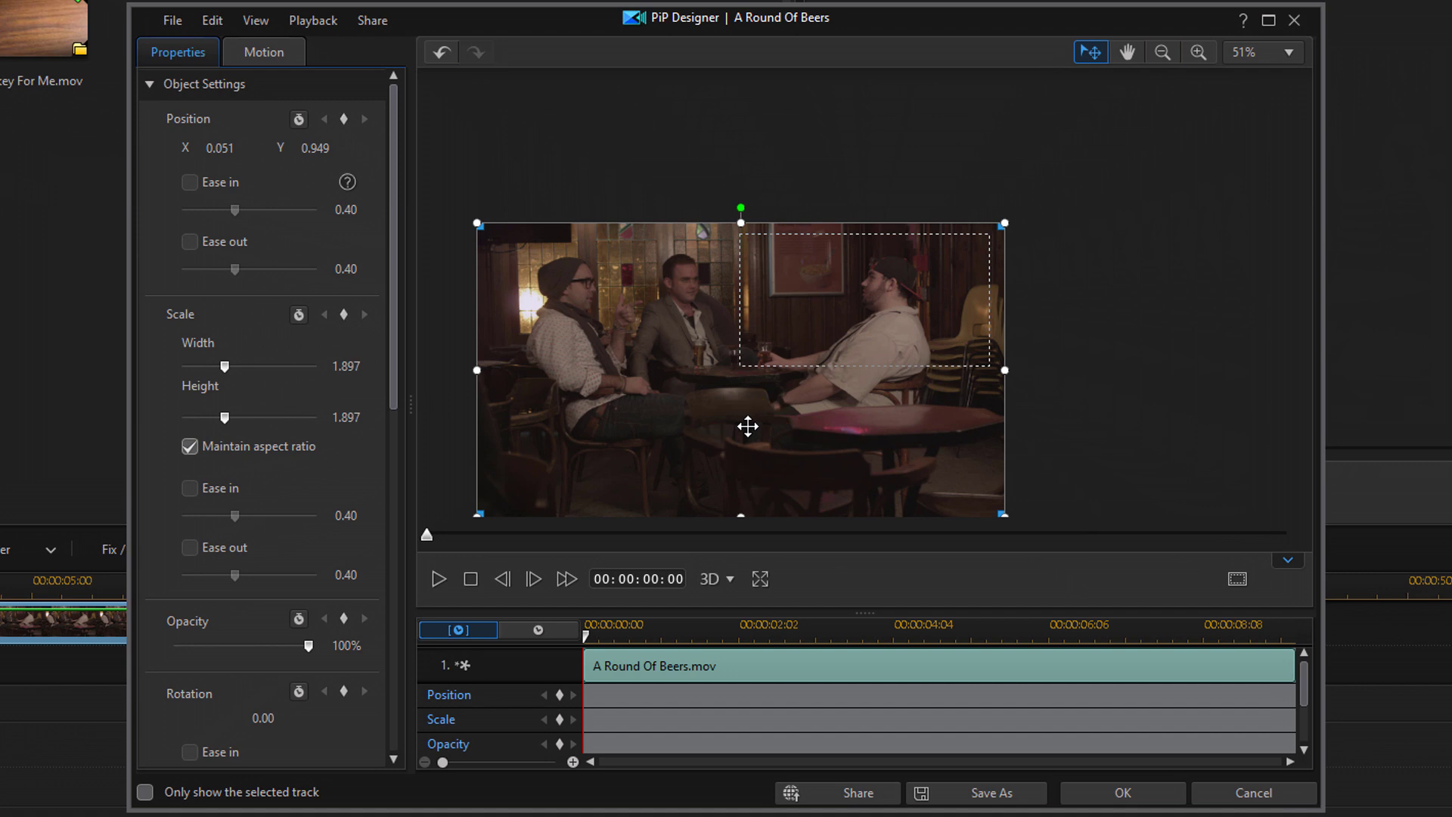
Move the enlarged bar-scene clip right to X 0.890, Y 0.925, framing the two men on the left.
left_click_drag(747, 427, 981, 424)
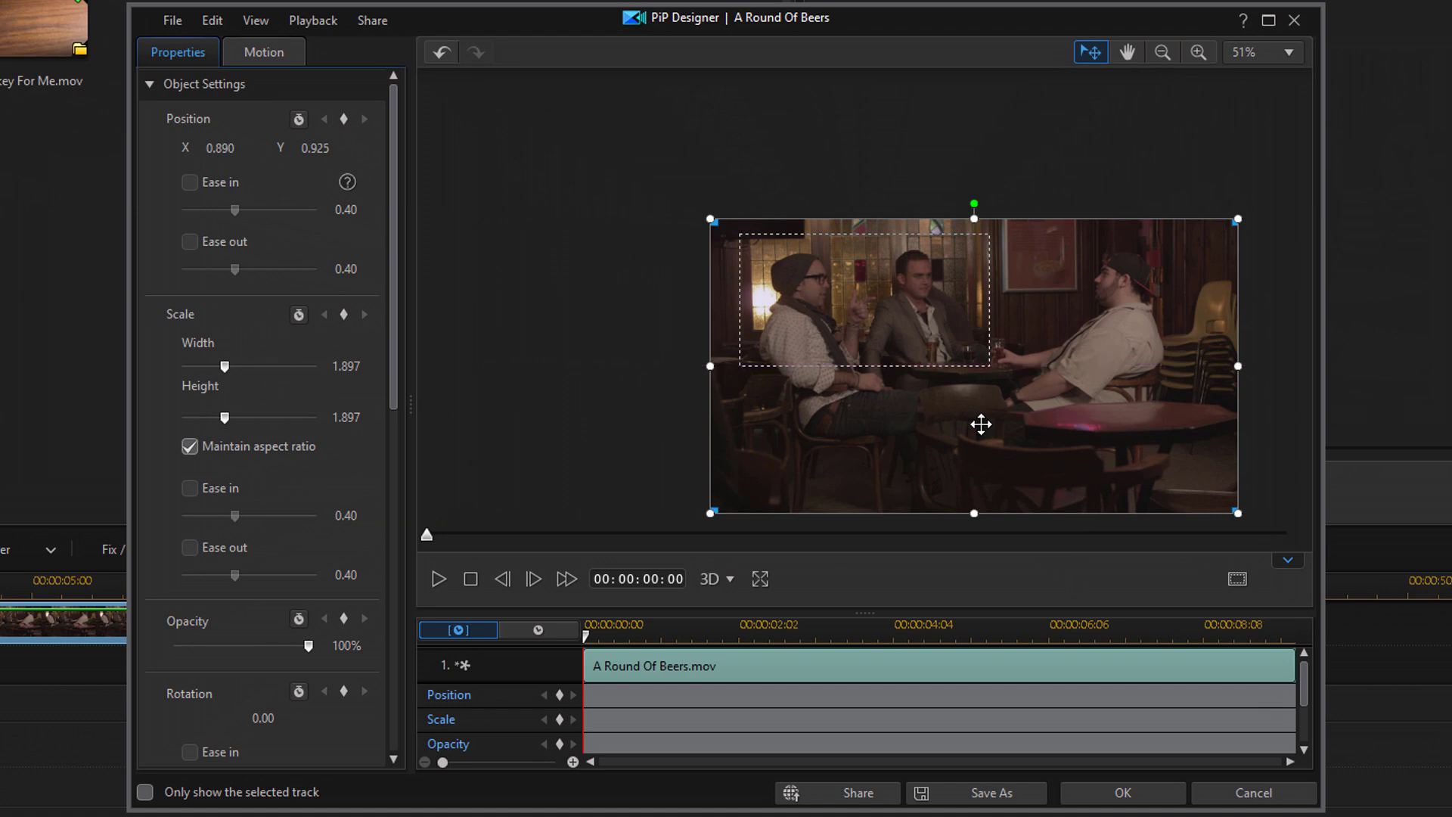
Add a Position keyframe at 00:00:00:00 fixing the start framing at X 0.890, Y 0.925.
left_click(557, 699)
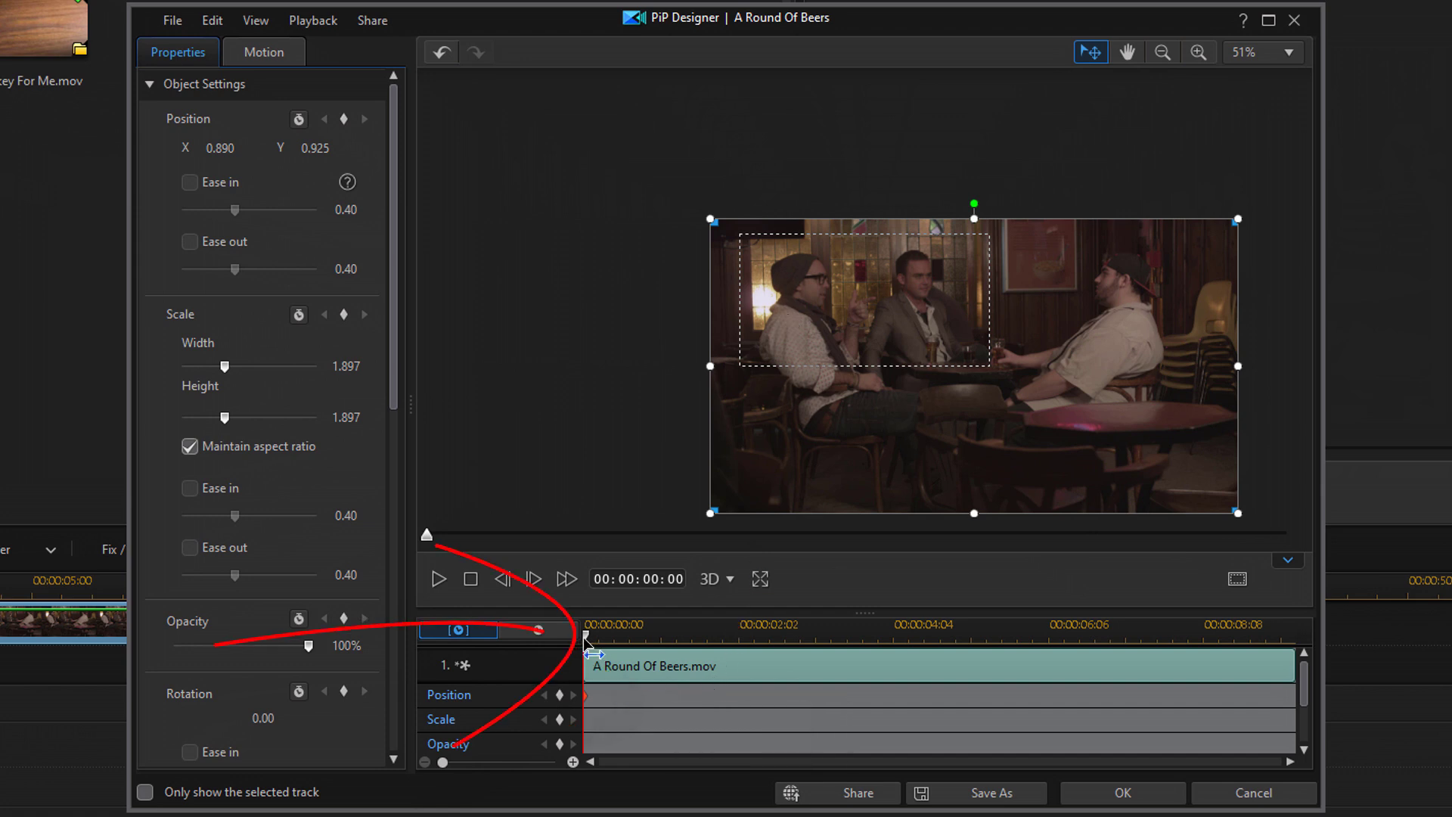
At 00:00:09:14, nudge the bar-scene clip left to X 0.092 to frame the man in the cap.
mouse_move(583, 637)
left_mouse_down()
mouse_move(866, 649)
mouse_move(1307, 635)
left_mouse_up()
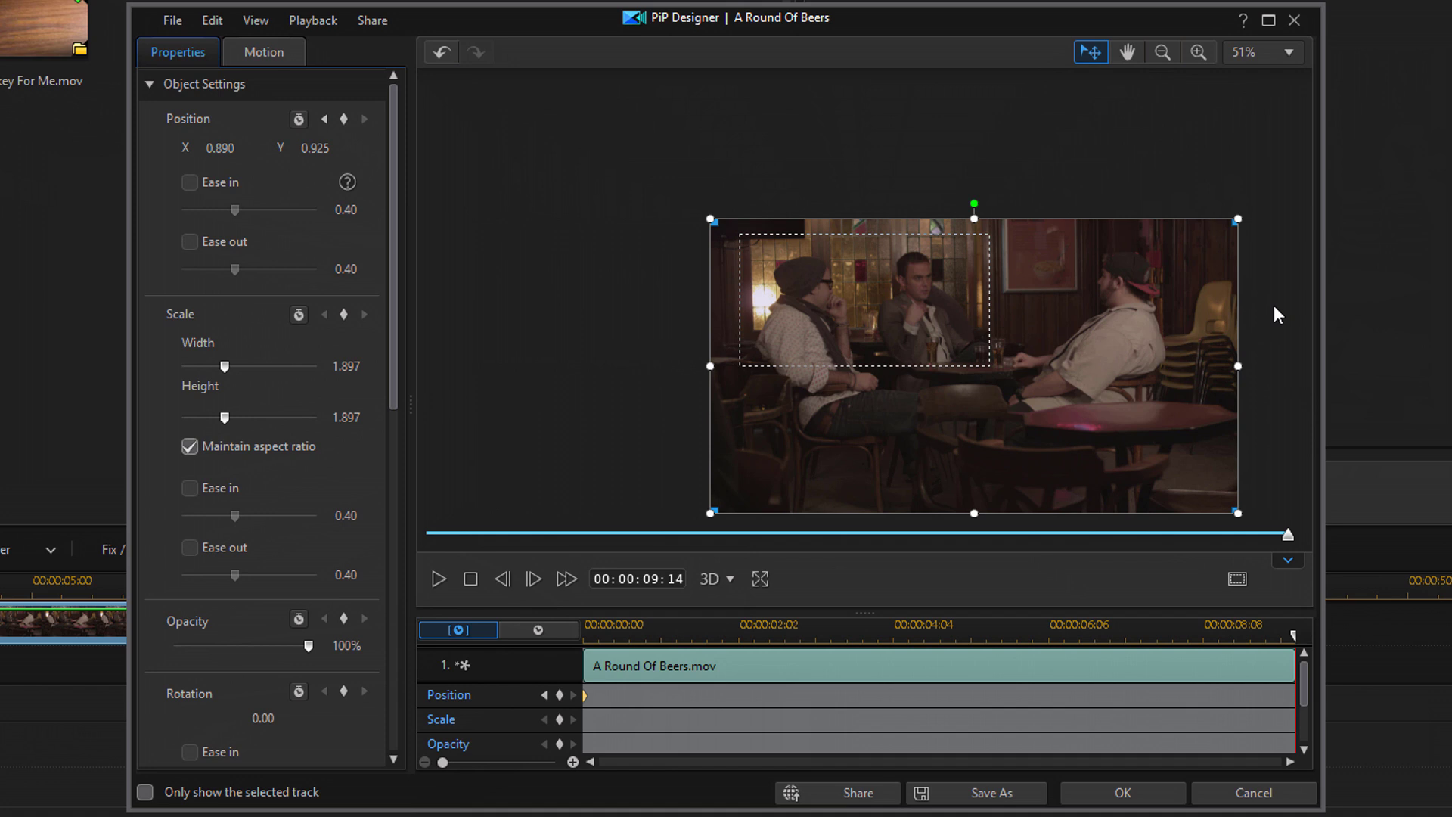
key("Left")
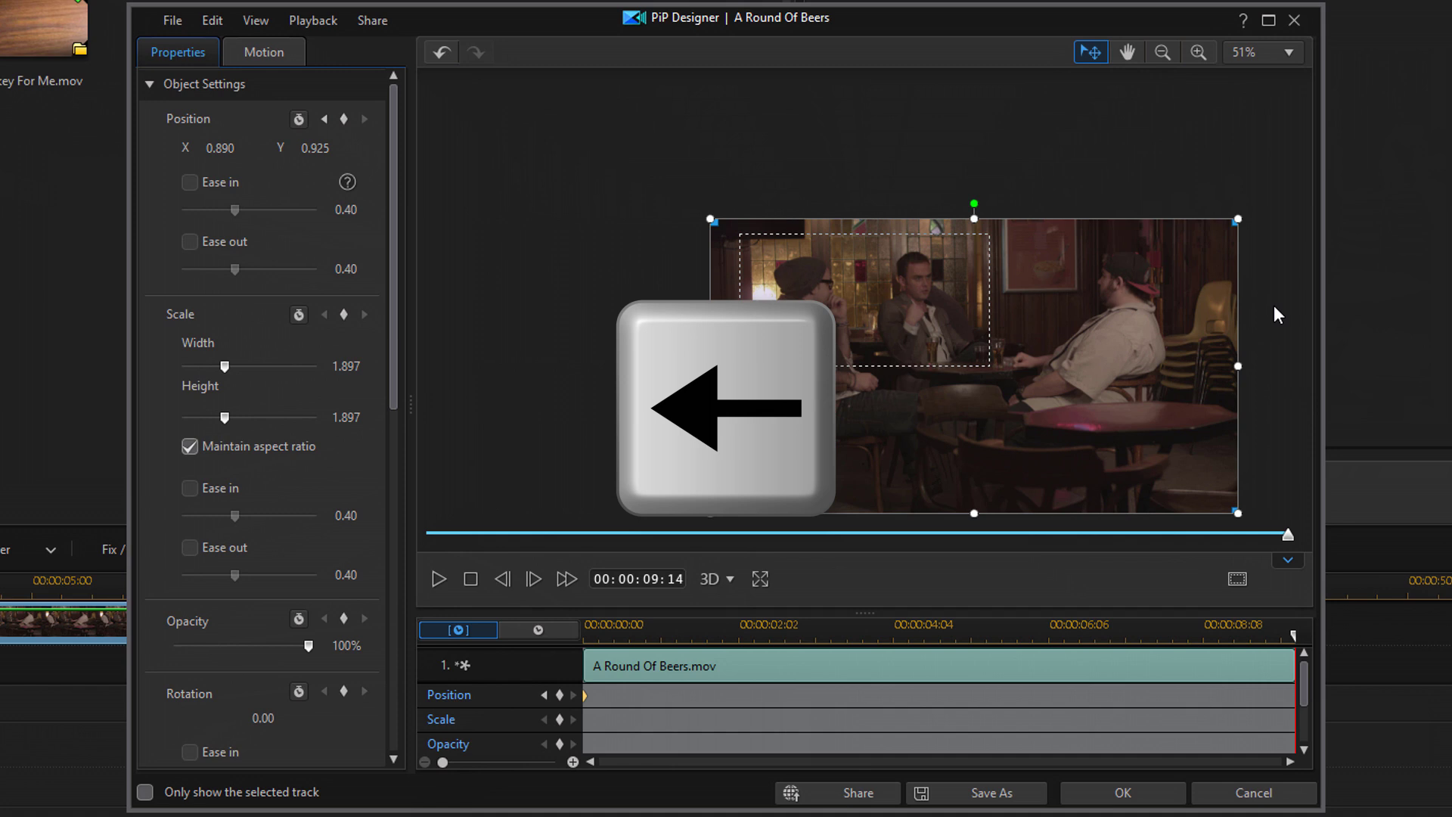
key("Left")
key("Left")
key("Left")
key("Left")
key("Left")
key("Left")
key("Left")
key("Left")
key("Left")
key("Left")
key("Left")
key("Left")
key("Left")
key("Left")
key("Left")
key("Left")
key("Left")
key("Left")
key("Left")
key("Left")
key("Left")
key("Left")
key("Left")
key("Left")
key("Left")
key("Left")
key("Left")
key("Left")
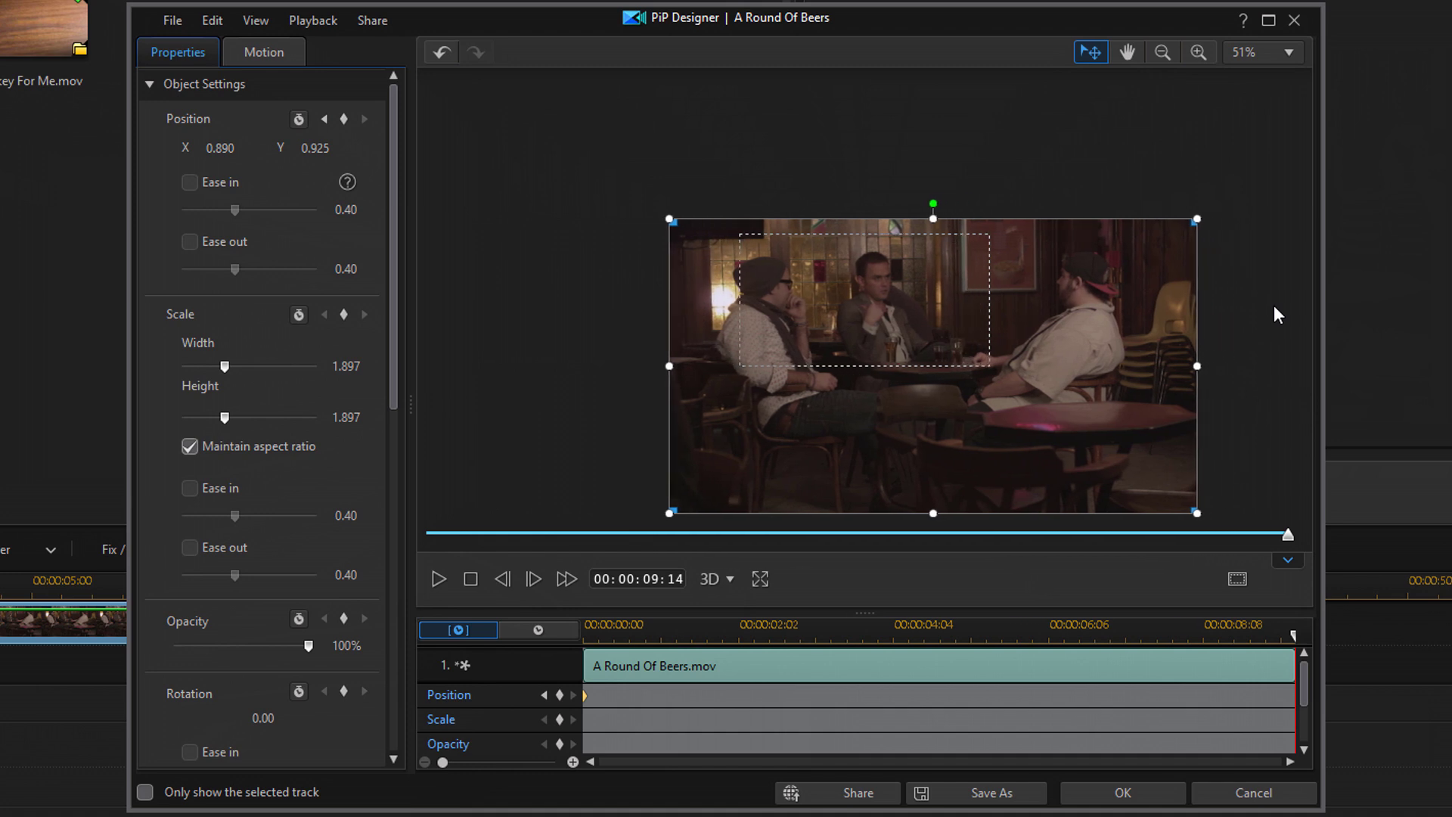
key("Left")
key("Left")
key("Left")
key("Left")
key("Left")
key("Left")
key("Left")
key("Left")
key("Left")
key("Left")
key("Left")
key("Left")
key("Left")
key("Left")
key("Left")
key("Left")
key("Left")
key("Left")
key("Left")
key("Left")
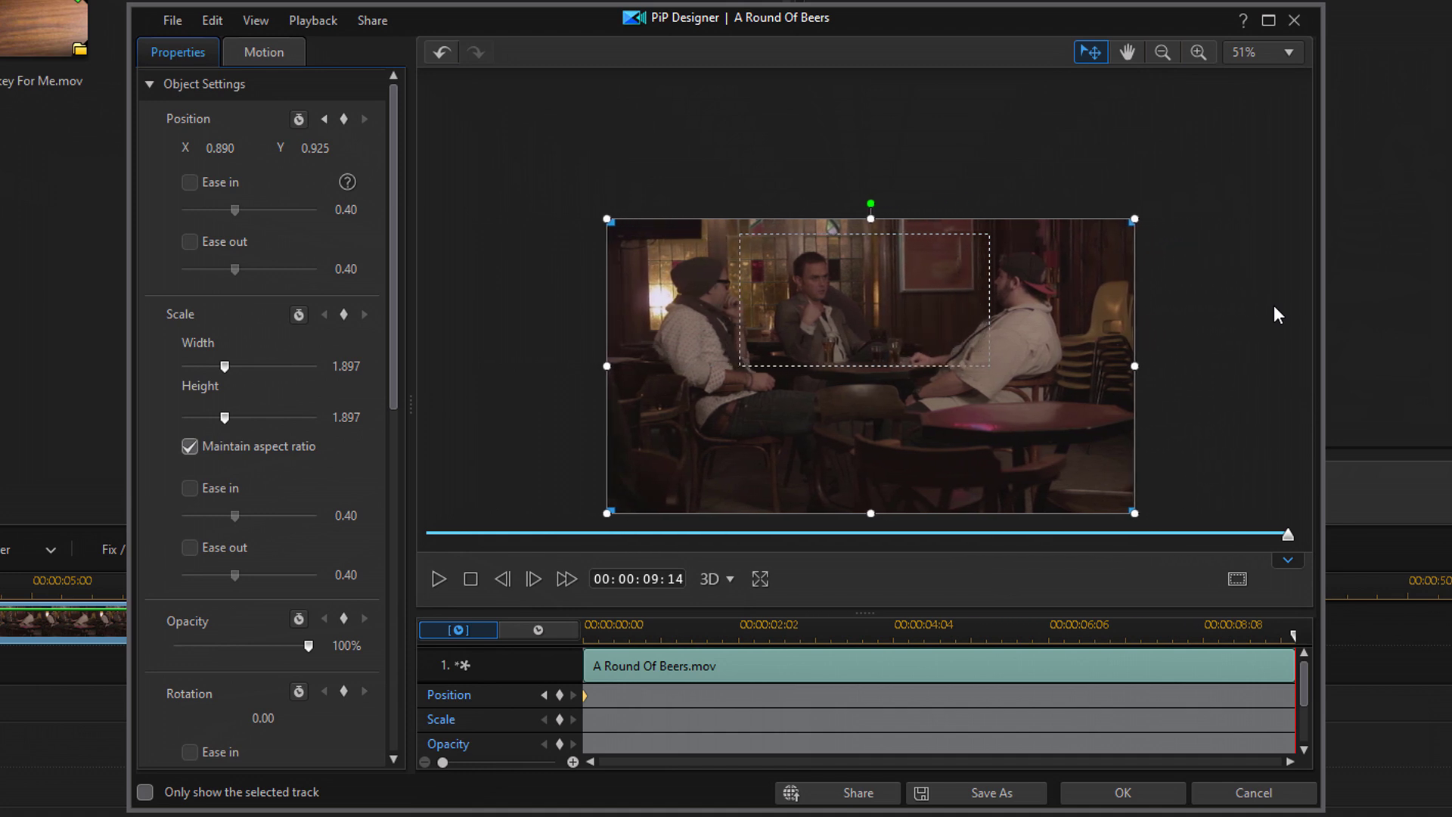
key("Left")
key("Left")
key("Left")
key("Left")
key("Left")
key("Left")
key("Left")
key("Left")
key("Left")
key("Left")
key("Left")
key("Left")
key("Left")
key("Left")
key("Left")
key("Left")
key("Left")
key("Left")
key("Left")
key("Left")
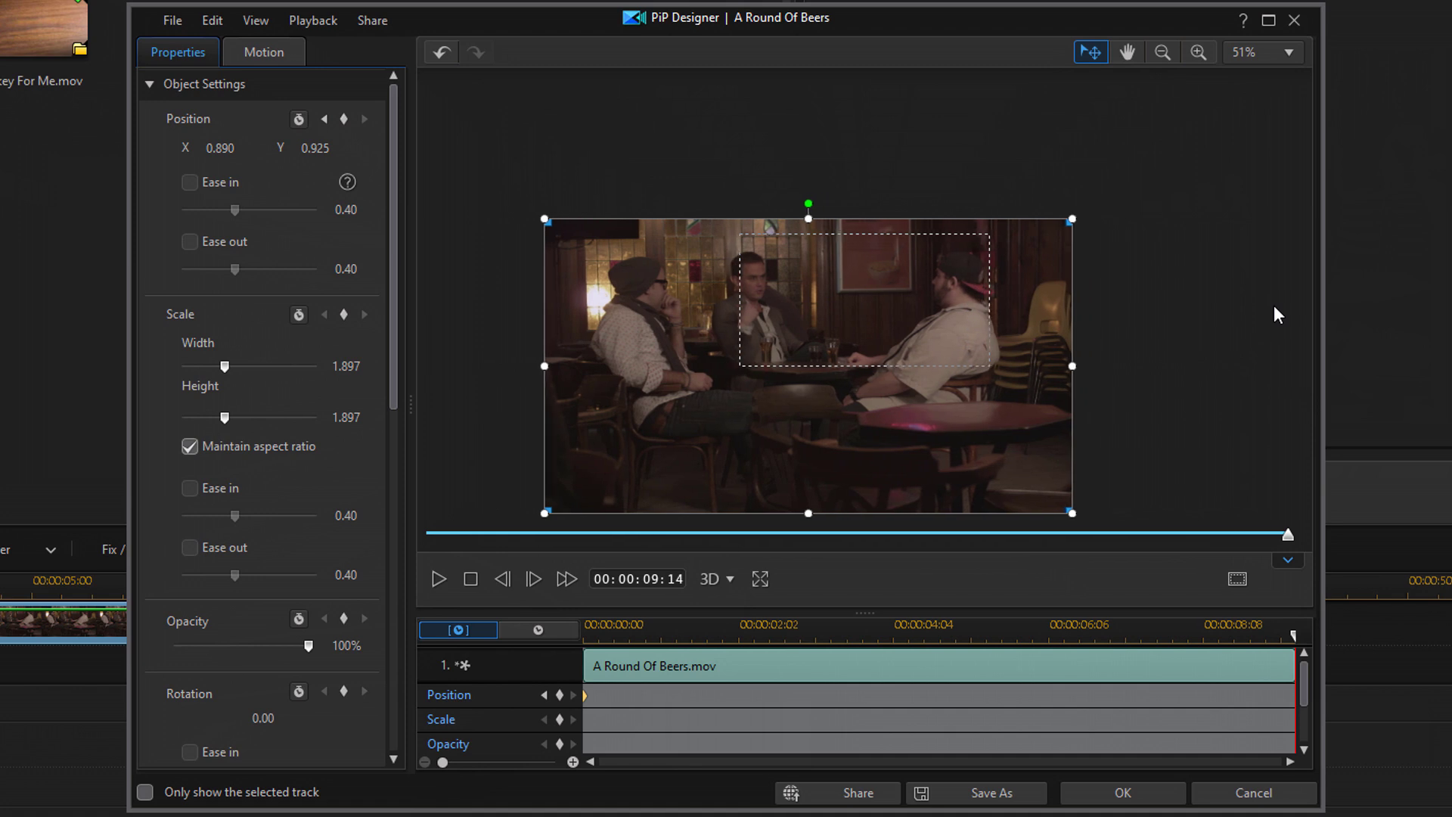
key("Left")
key("Left")
key("Left")
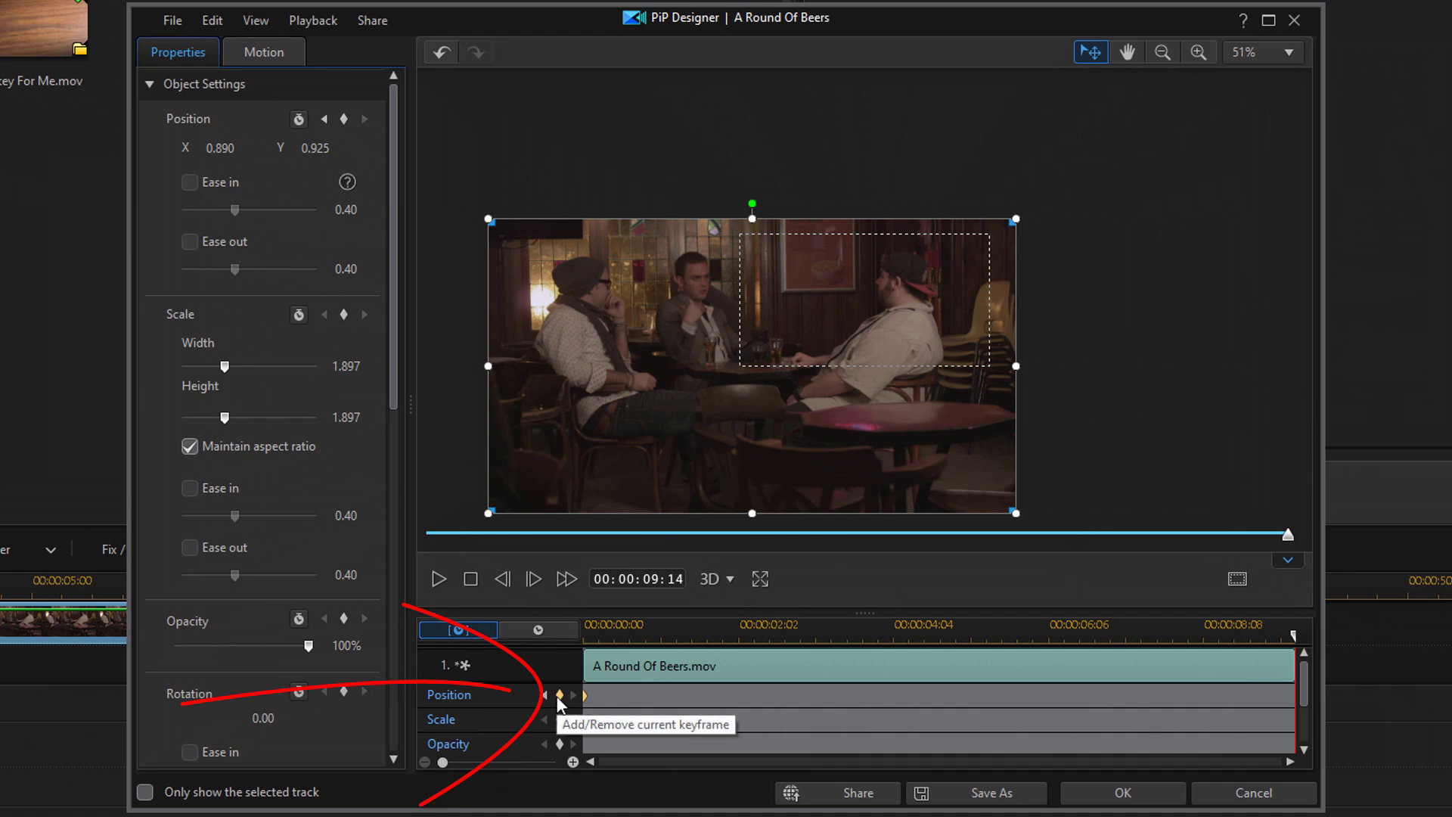
left_click(560, 695)
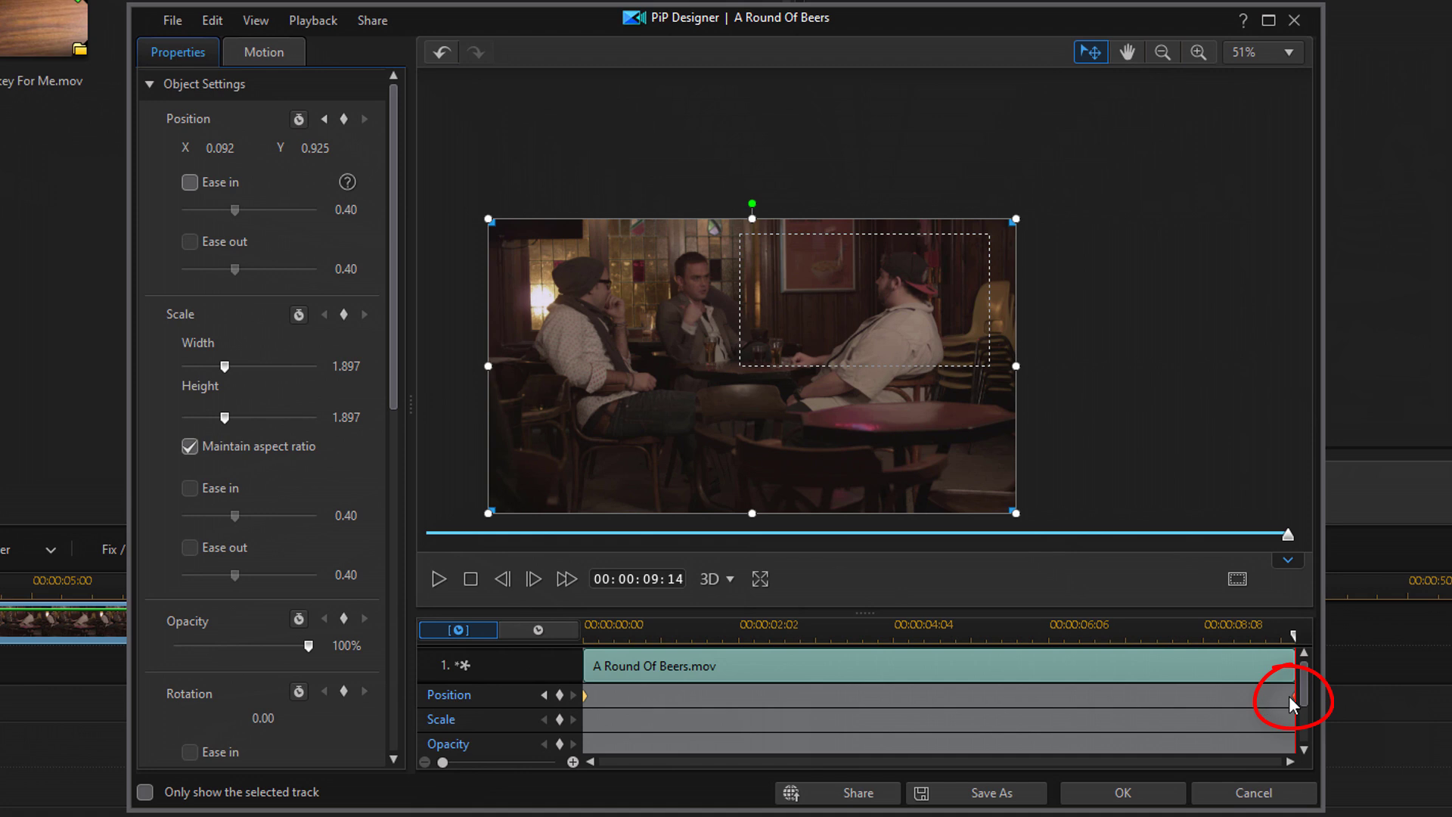
Apply the PiP pan settings and start playing the movie to watch the pan.
left_click(1141, 794)
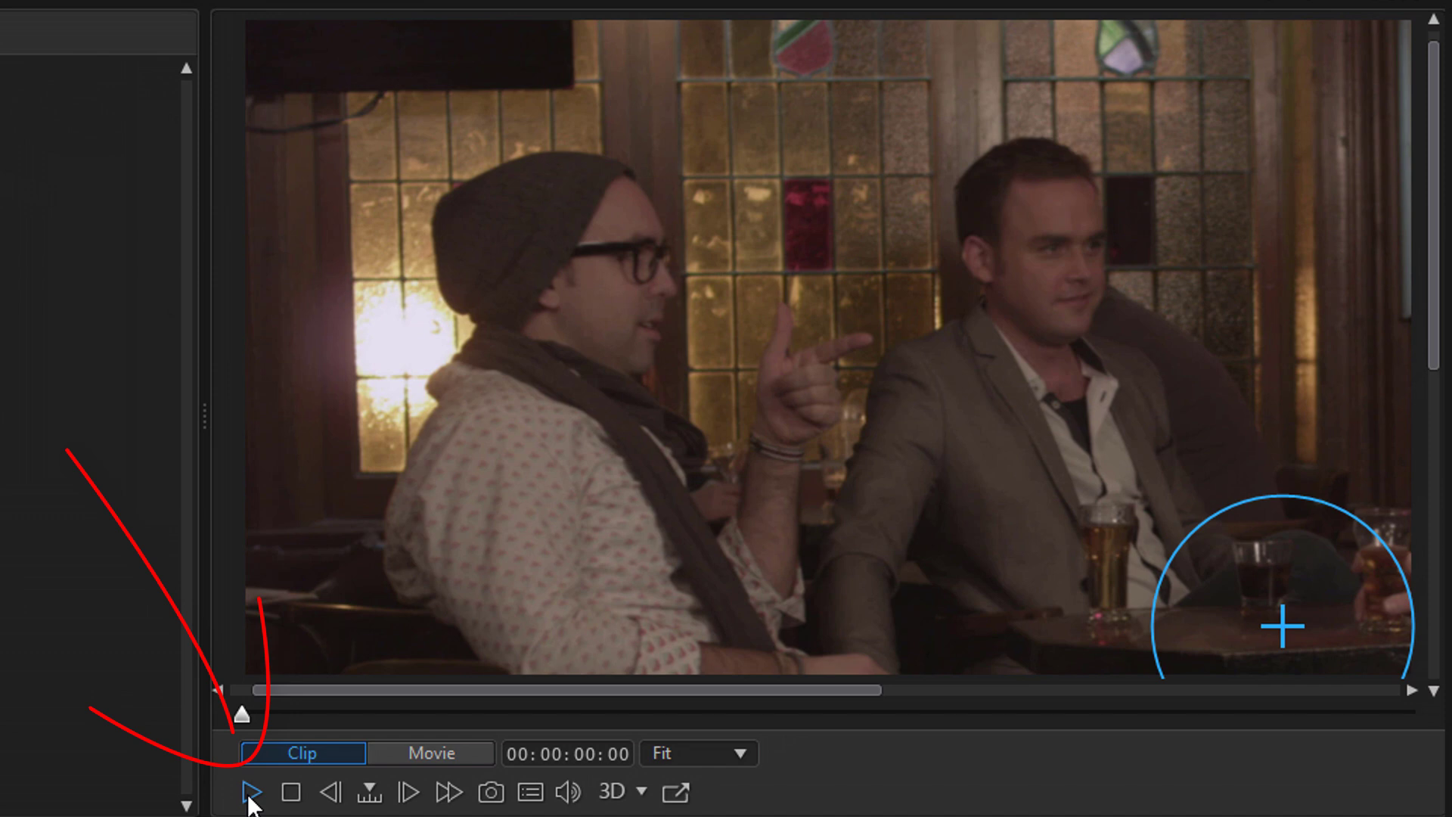
left_click(250, 795)
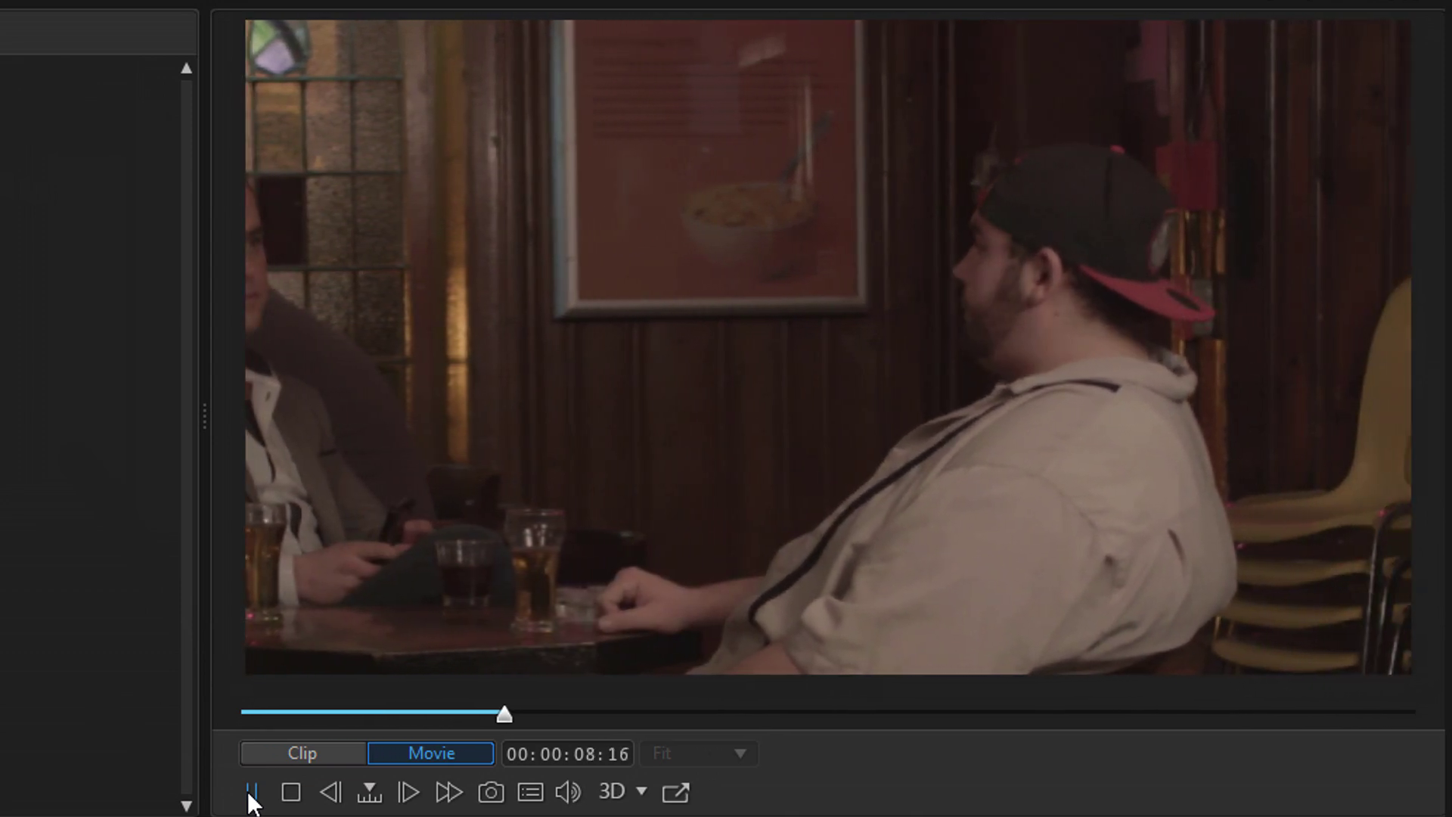
Pause playback around 00:00:09:03 to confirm the man in the cap is framed.
left_click(252, 791)
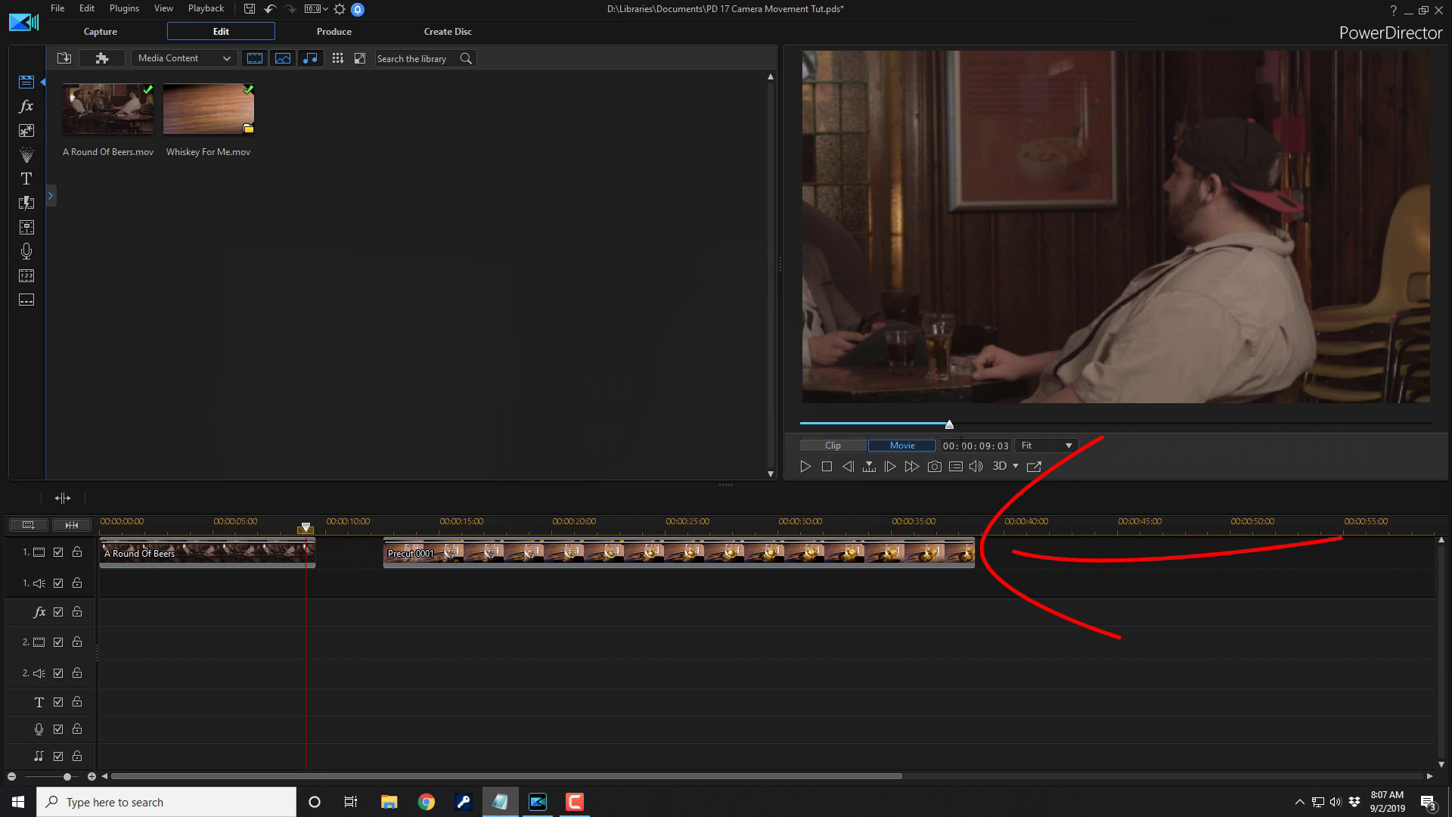
Select the Precut 0001 whiskey clip and open it in PiP Designer.
key("F2")
left_click(714, 560)
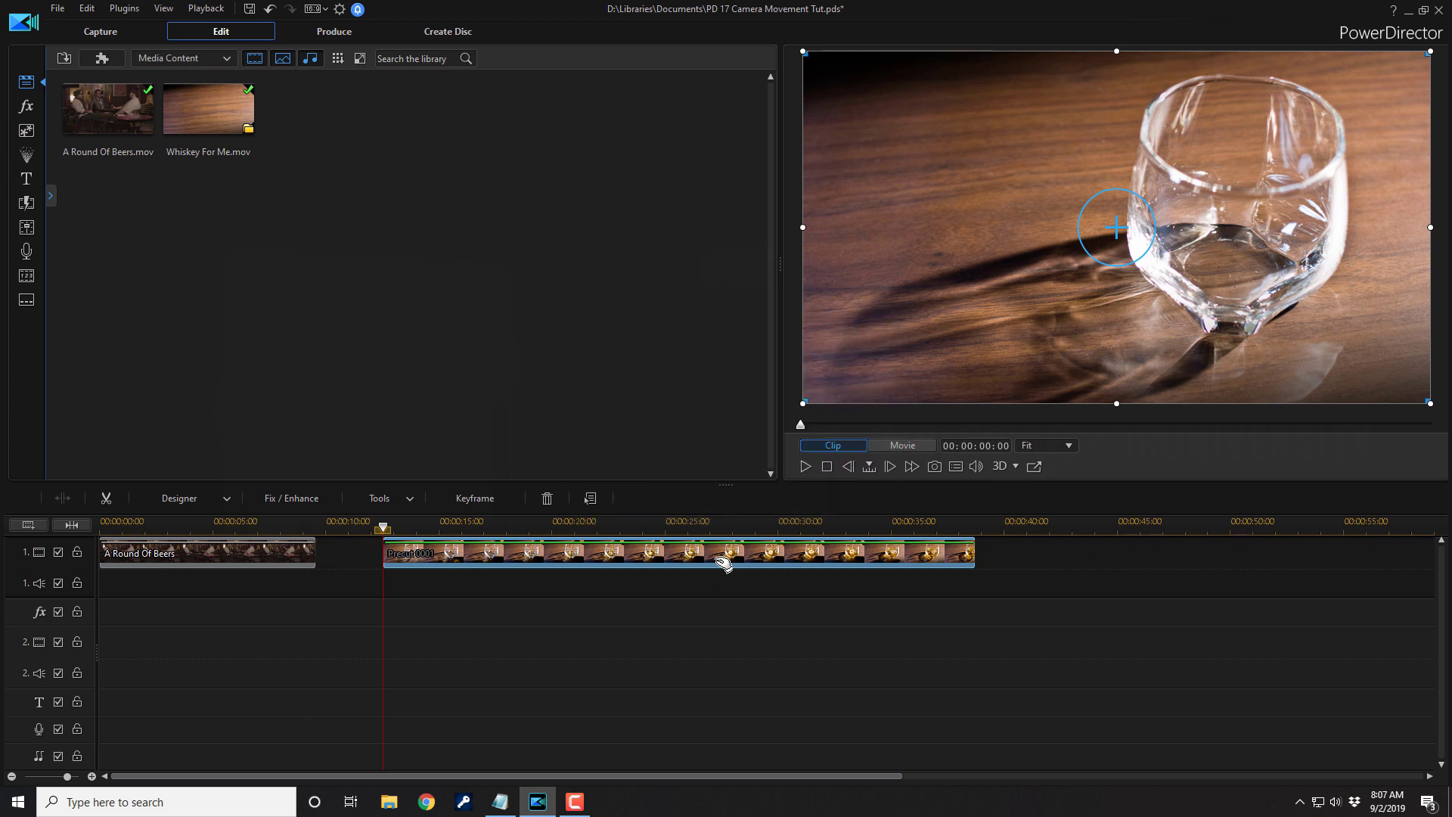
double_click(722, 561)
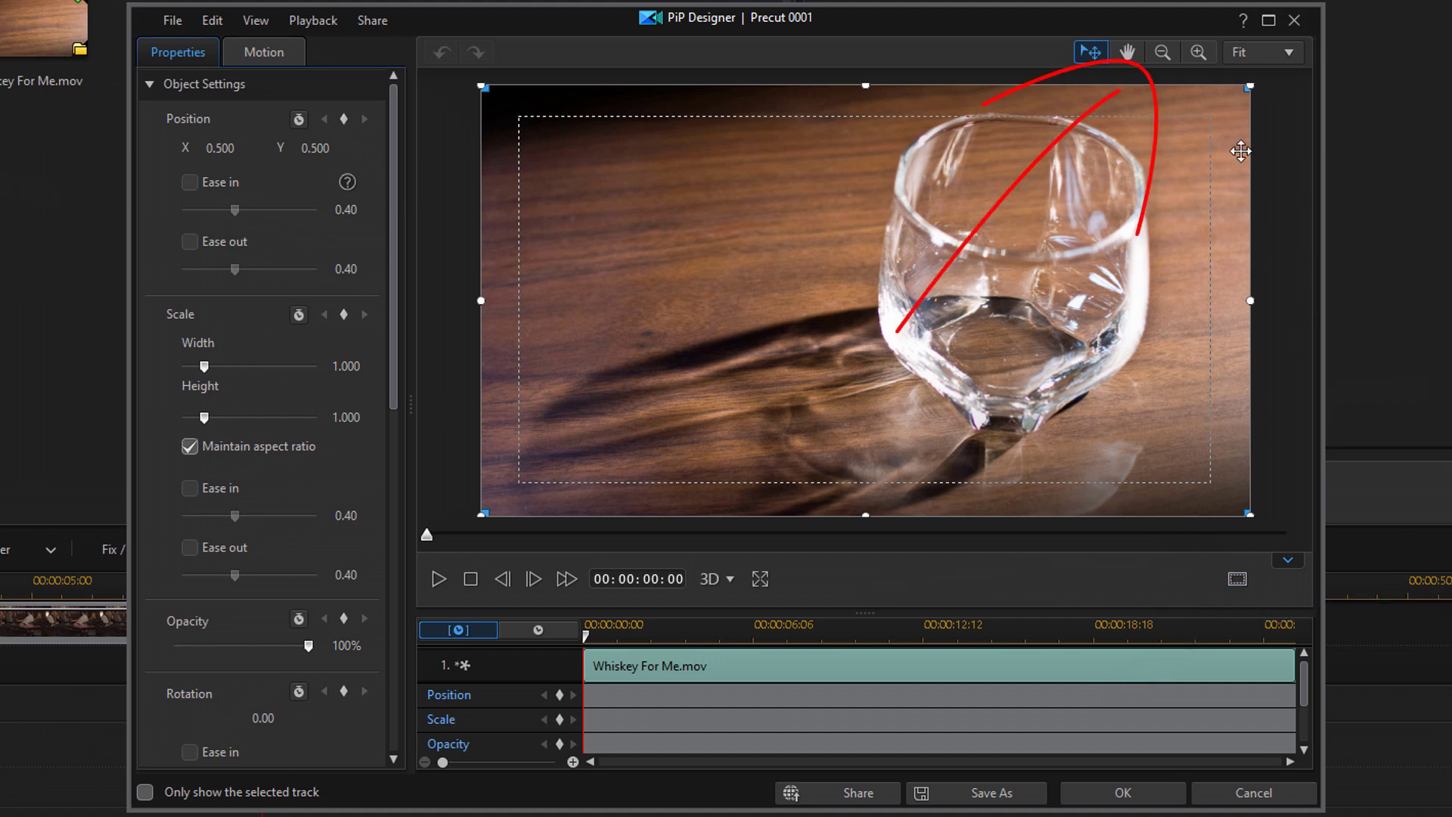
Zoom the designer canvas out to 71% and add starting keyframes at 00:00:00:00.
left_click(1160, 55)
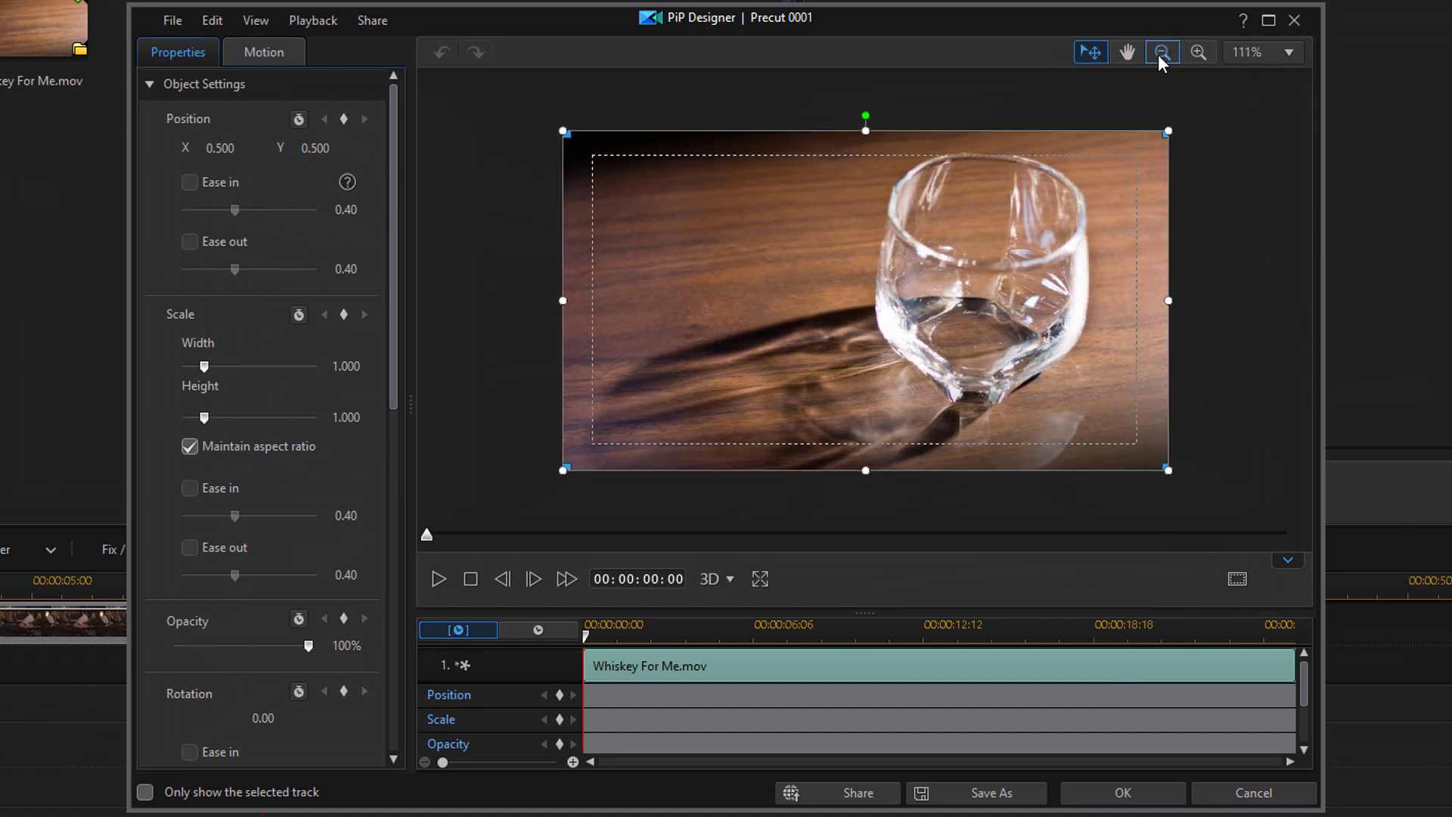
left_click(1159, 55)
left_click(1158, 55)
left_click(1158, 54)
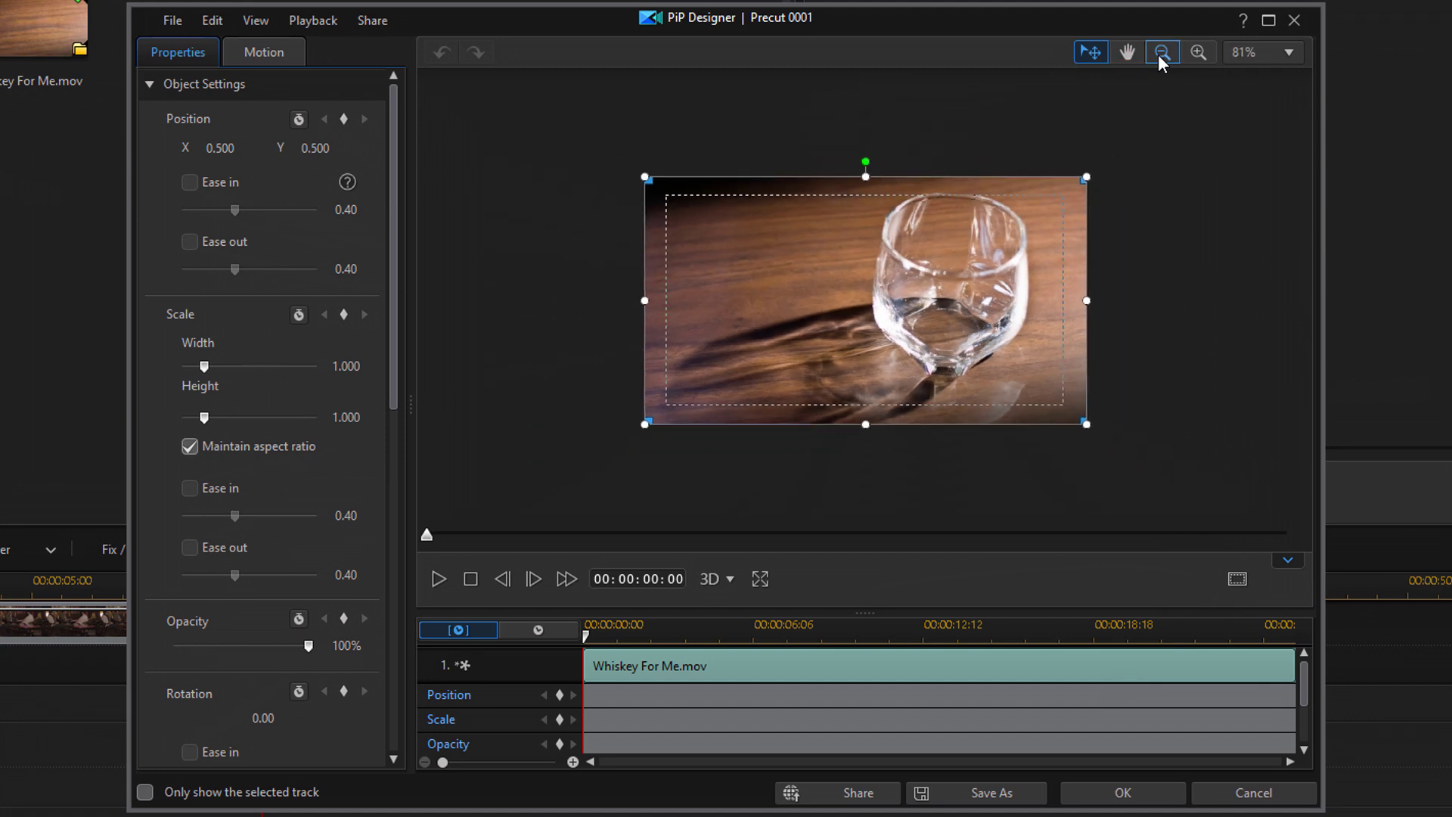
left_click(1158, 54)
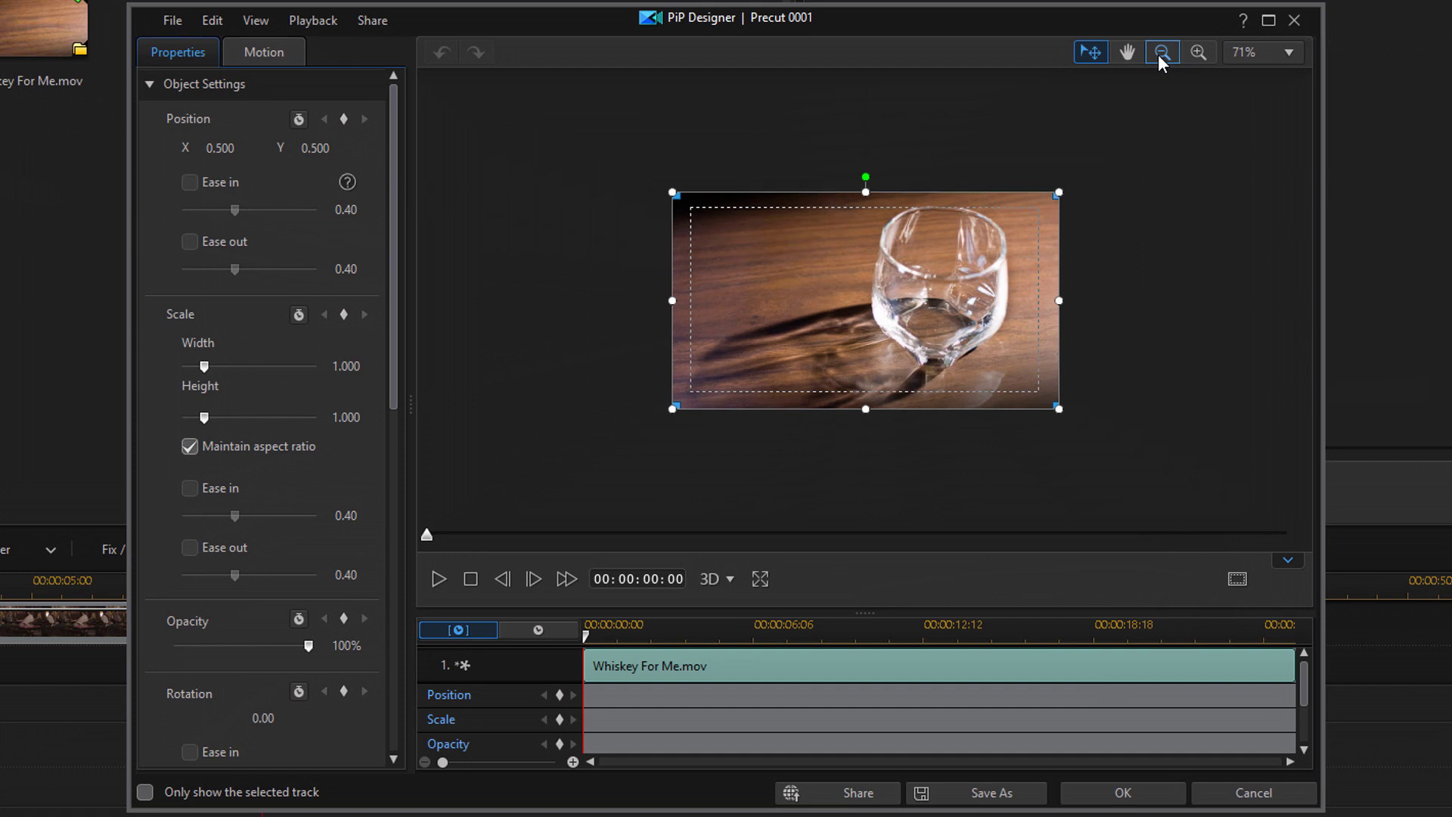
left_click(560, 695)
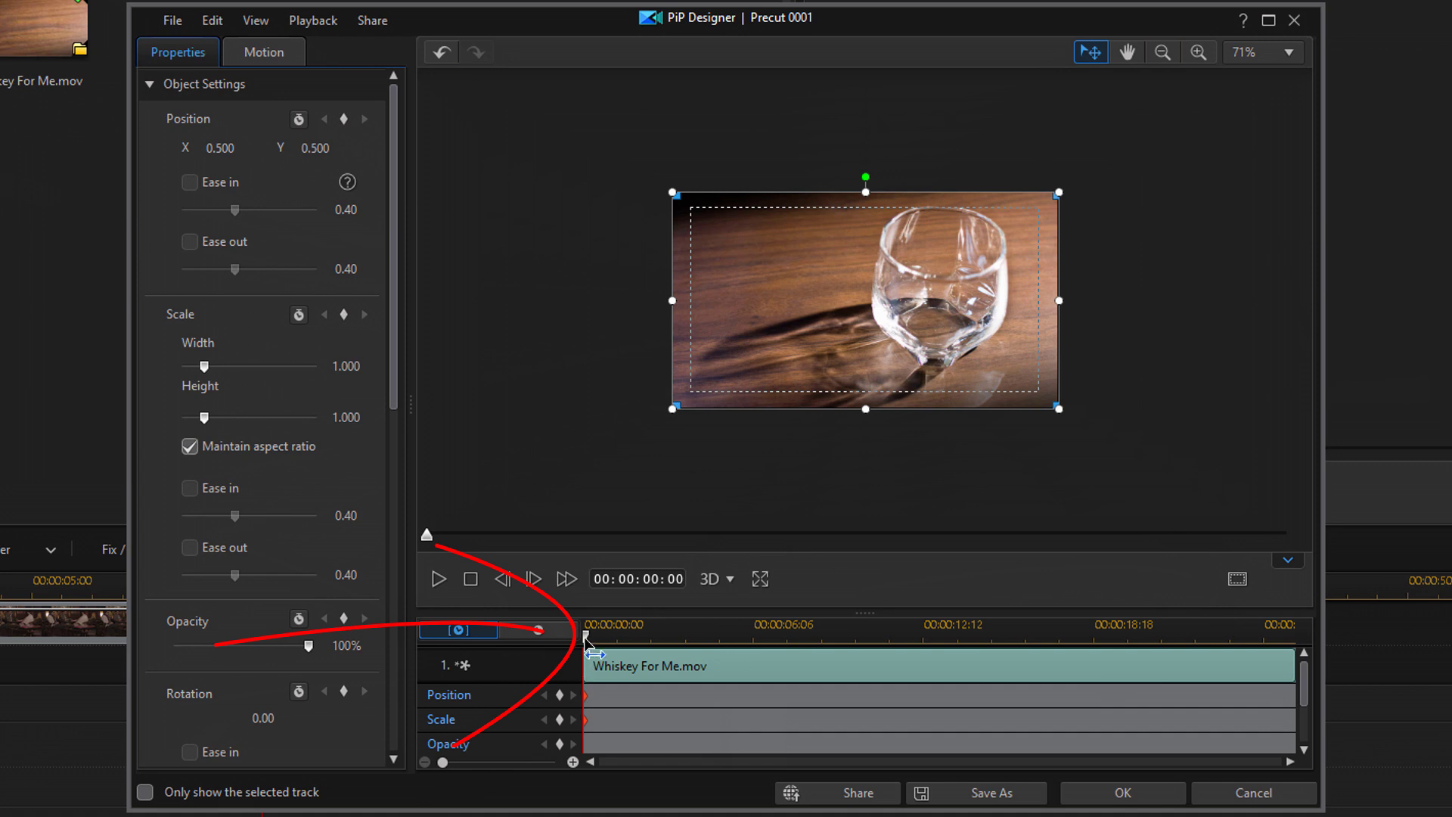
Move the playhead to the whiskey clip's final frame, 00:00:26:05.
mouse_move(586, 638)
left_mouse_down()
mouse_move(633, 652)
mouse_move(1324, 658)
mouse_move(1306, 651)
left_mouse_up()
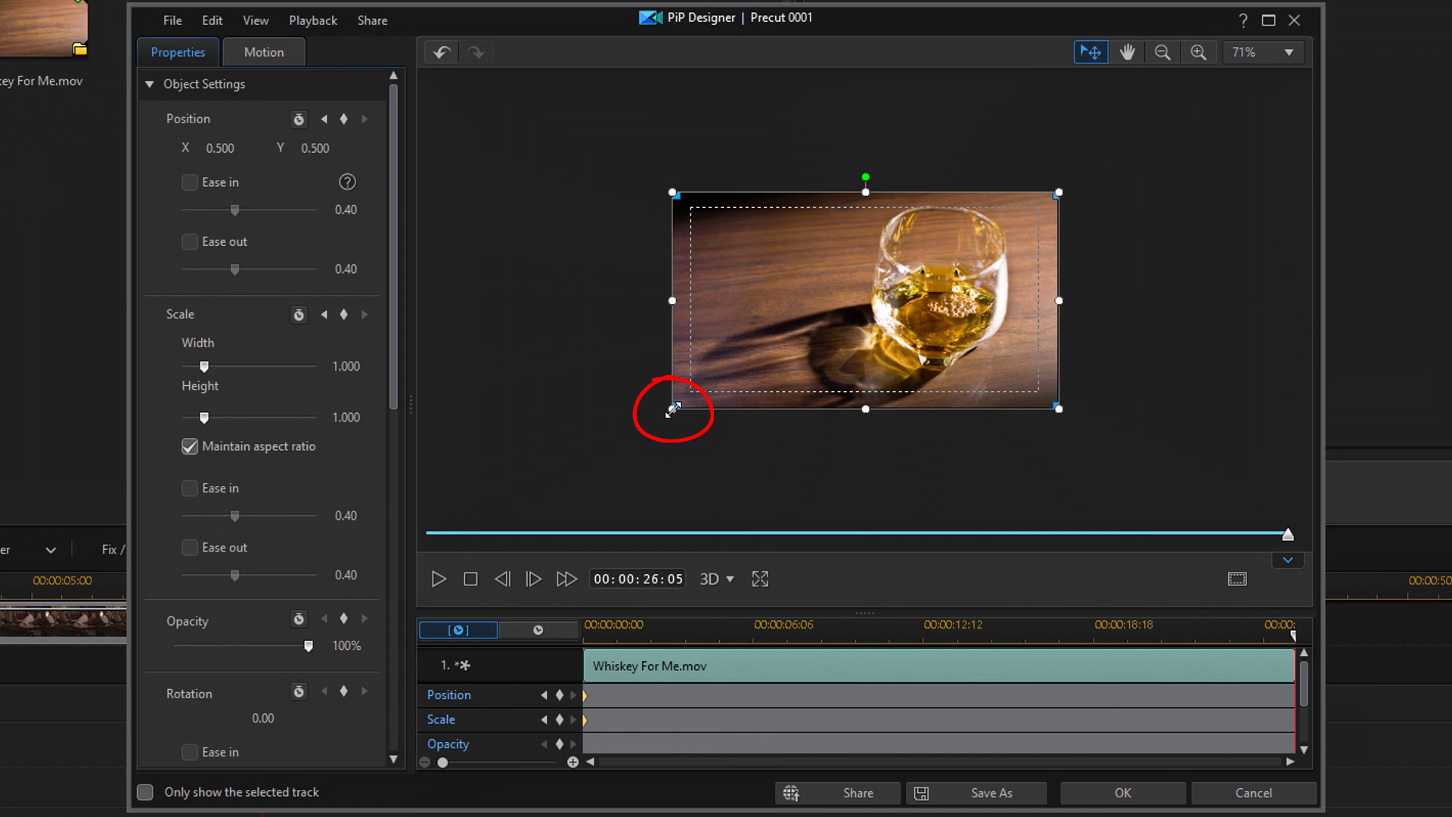
Enlarge the whiskey clip's end to scale 1.626 (X 0.263, Y 0.737), keyframe it, and apply.
left_click_drag(673, 409, 460, 455)
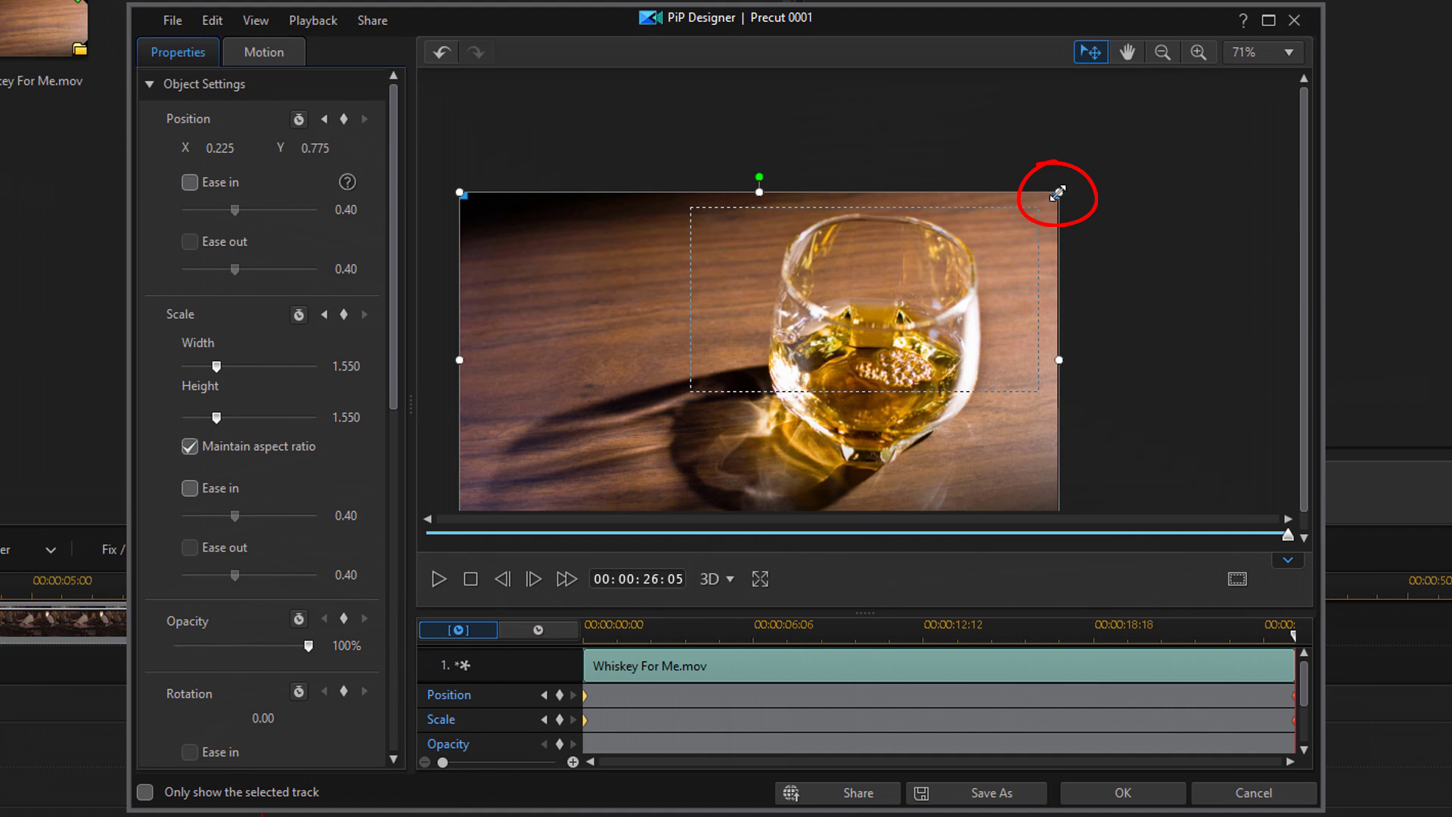
left_click_drag(1058, 192, 1074, 176)
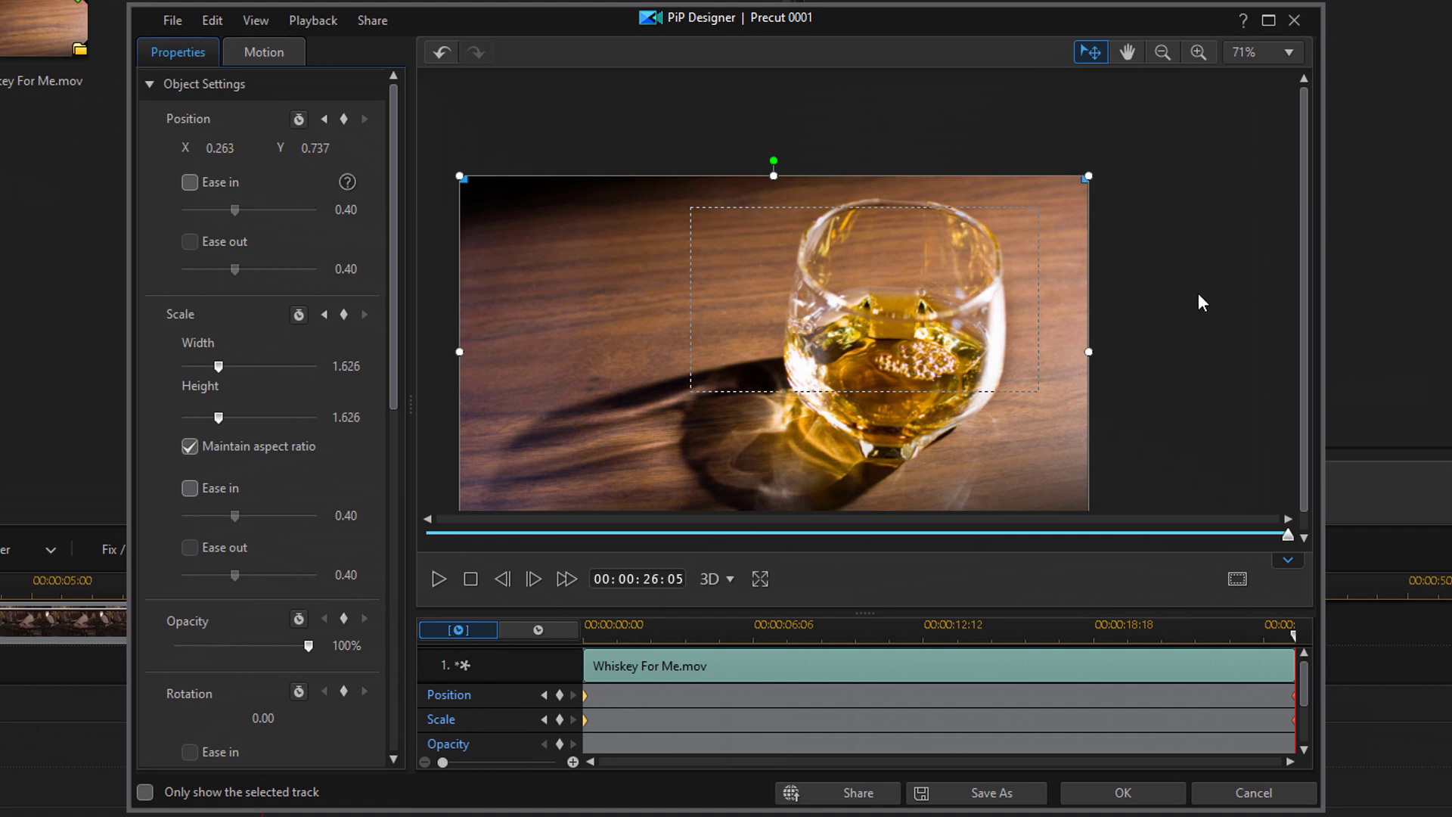
right_click(1292, 720)
left_click(1316, 711)
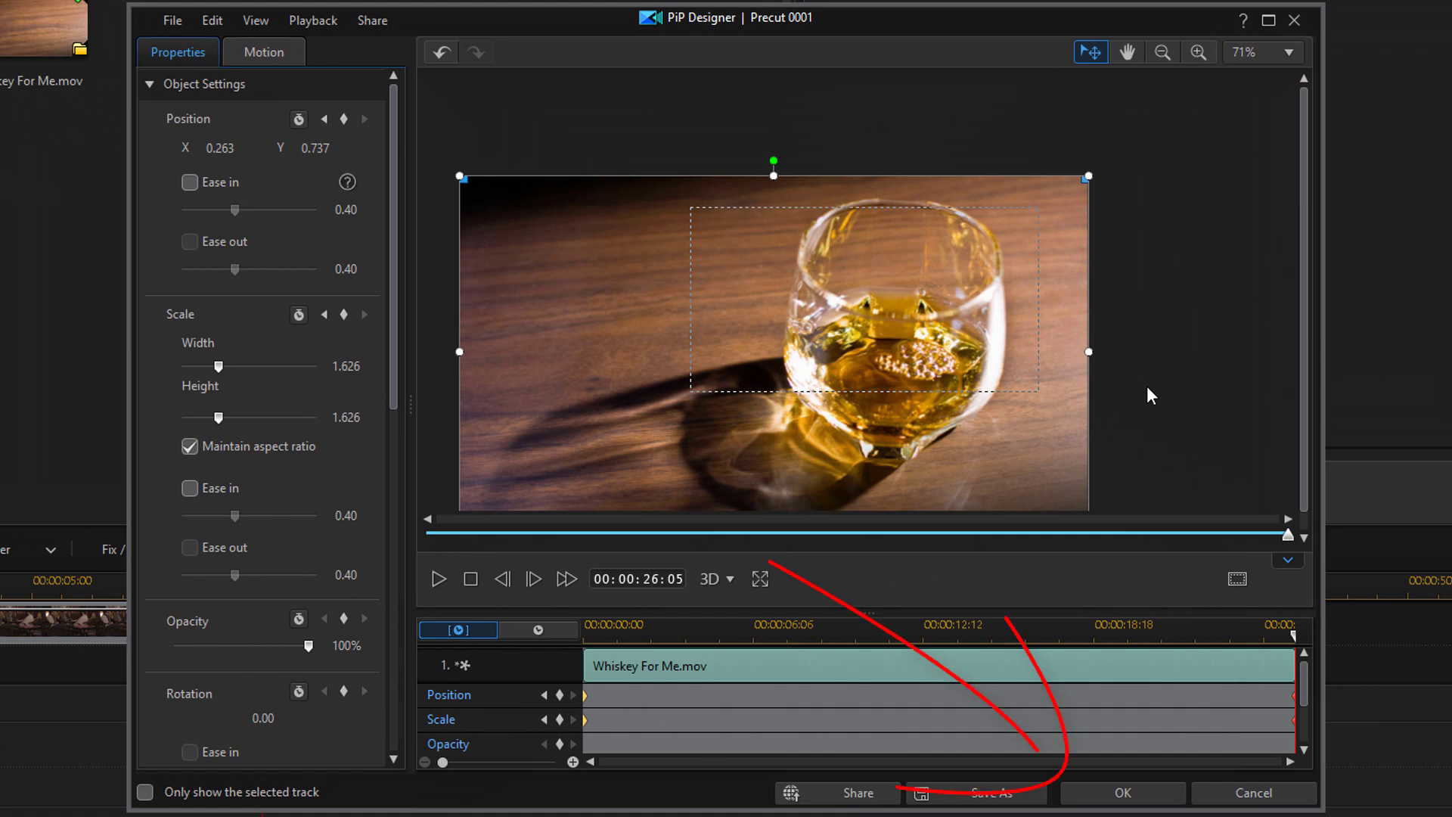
left_click(1115, 792)
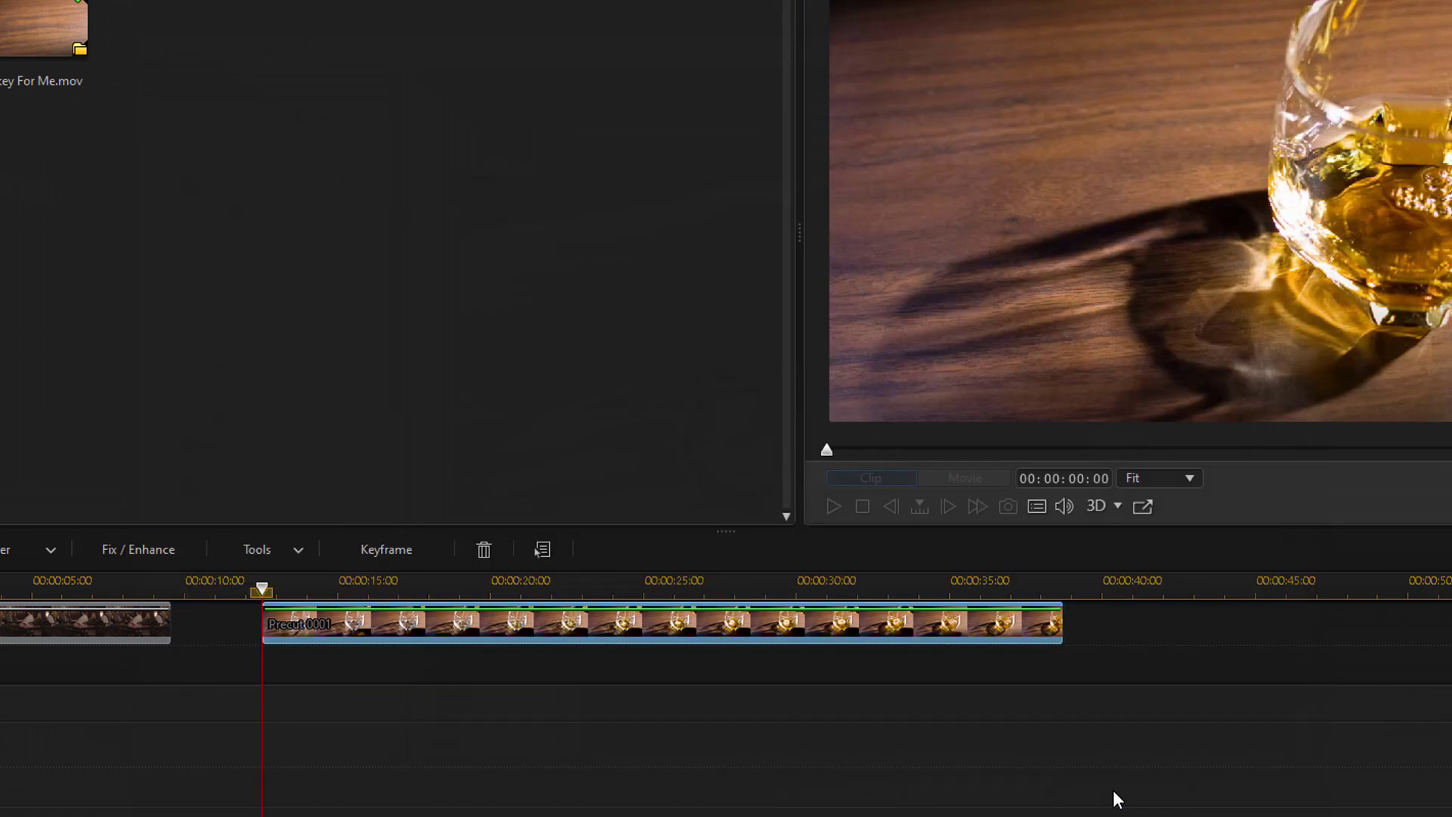